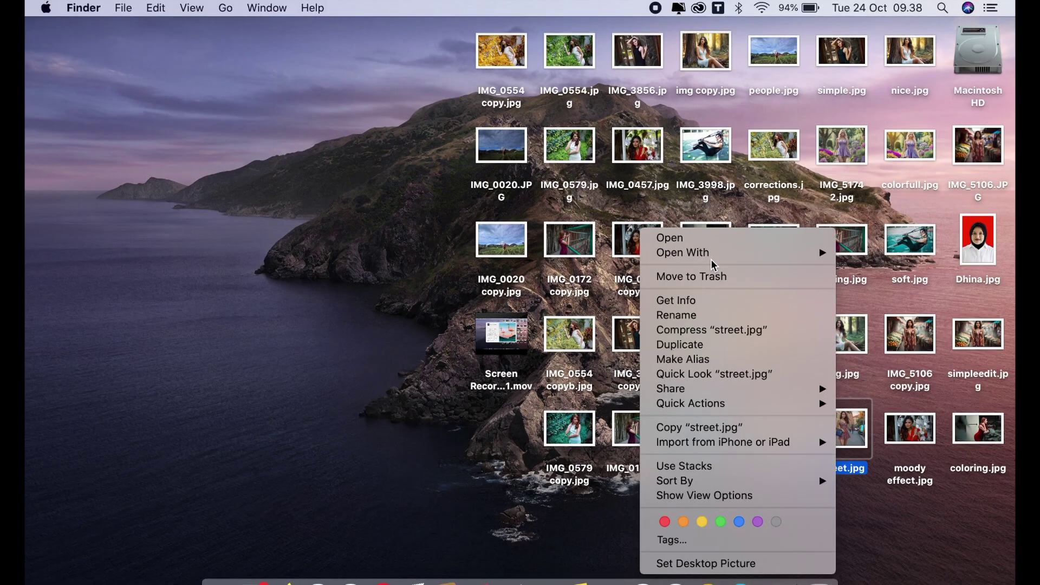
# - Open street.jpg in Photoshop 2021 and duplicate its Background layer
pyautogui.moveTo(683, 252)
pyautogui.click(586, 279)
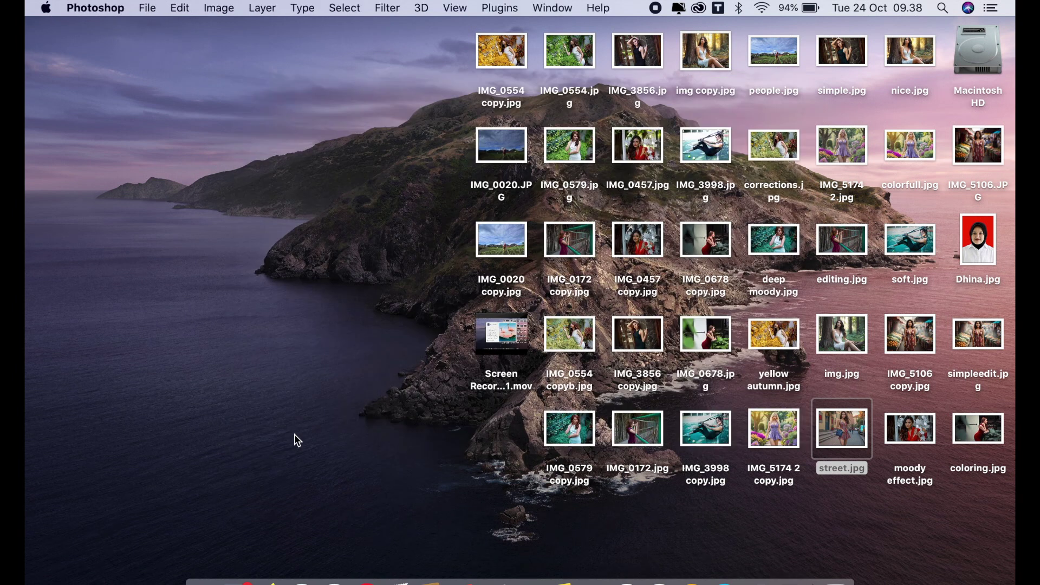
pyautogui.moveTo(501, 333)
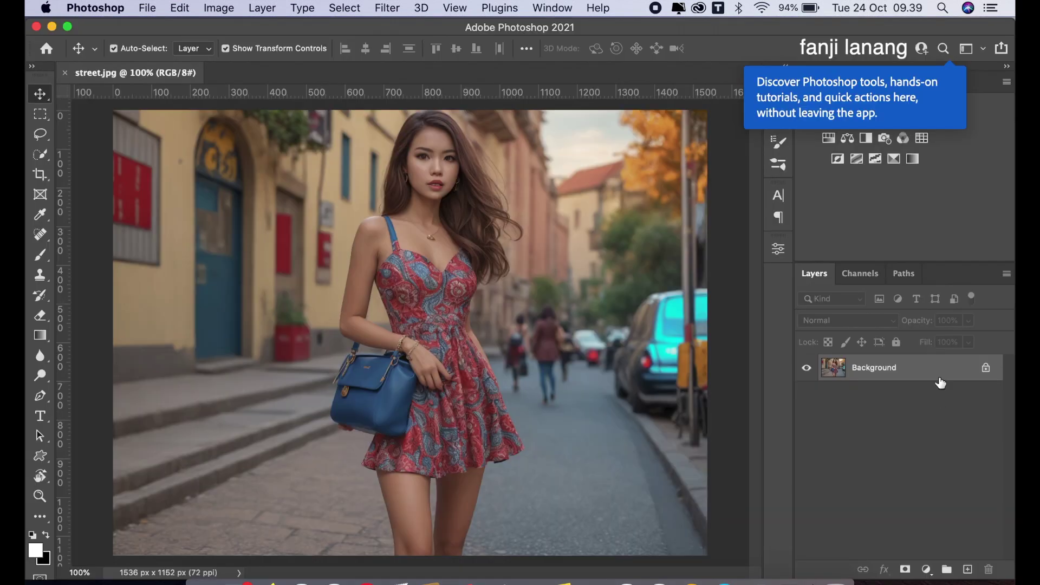
pyautogui.moveTo(941, 383)
pyautogui.mouseDown()
pyautogui.moveTo(971, 519)
pyautogui.moveTo(967, 569)
pyautogui.mouseUp()
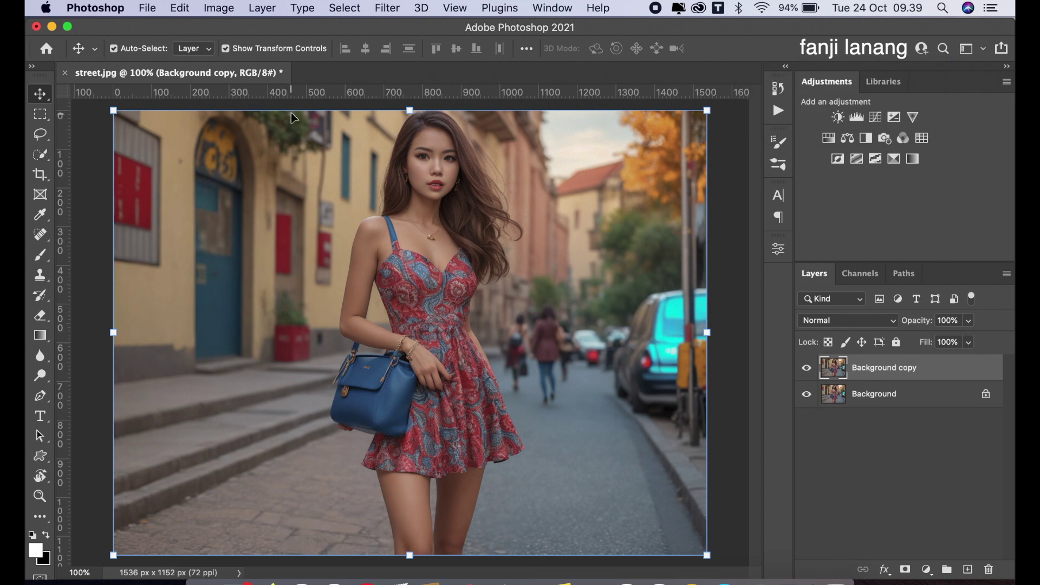
# - Launch the Camera Raw Filter on the Background copy layer
pyautogui.click(389, 8)
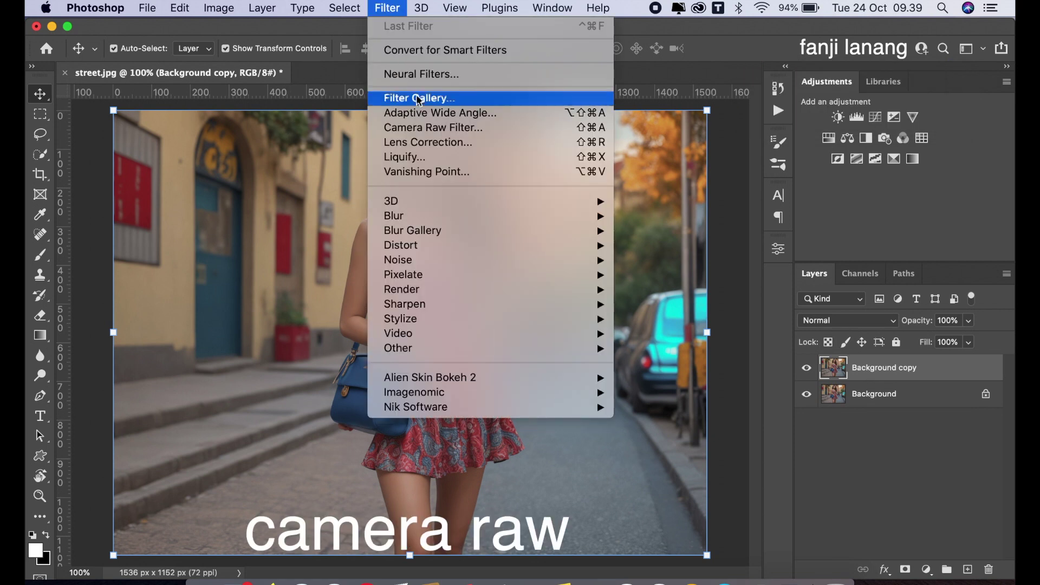
pyautogui.click(429, 127)
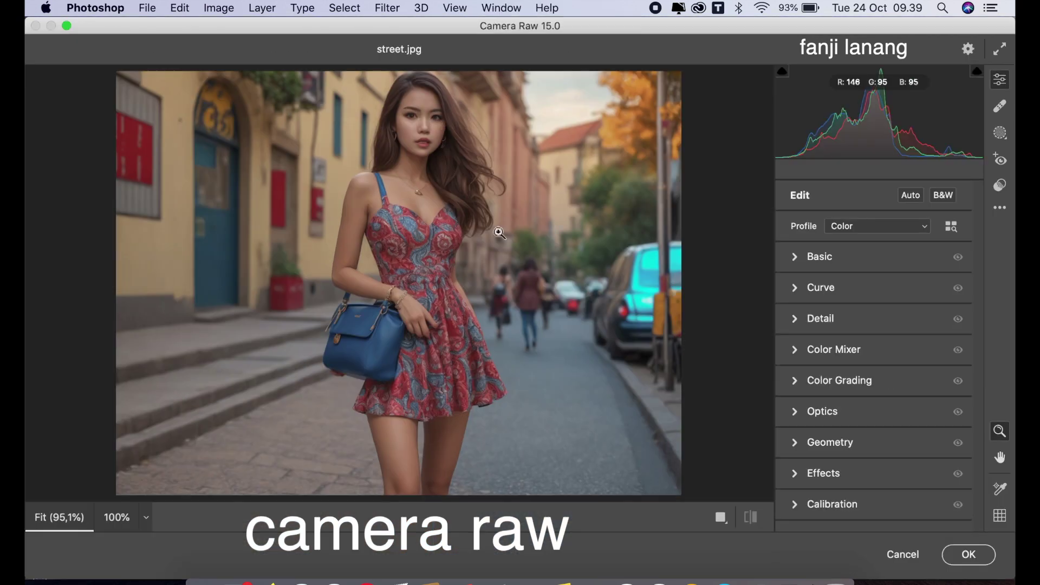
# - In Basic, set Temperature +8, Exposure -0.40, Contrast +15, Highlights -15 and Shadows +25
pyautogui.click(802, 259)
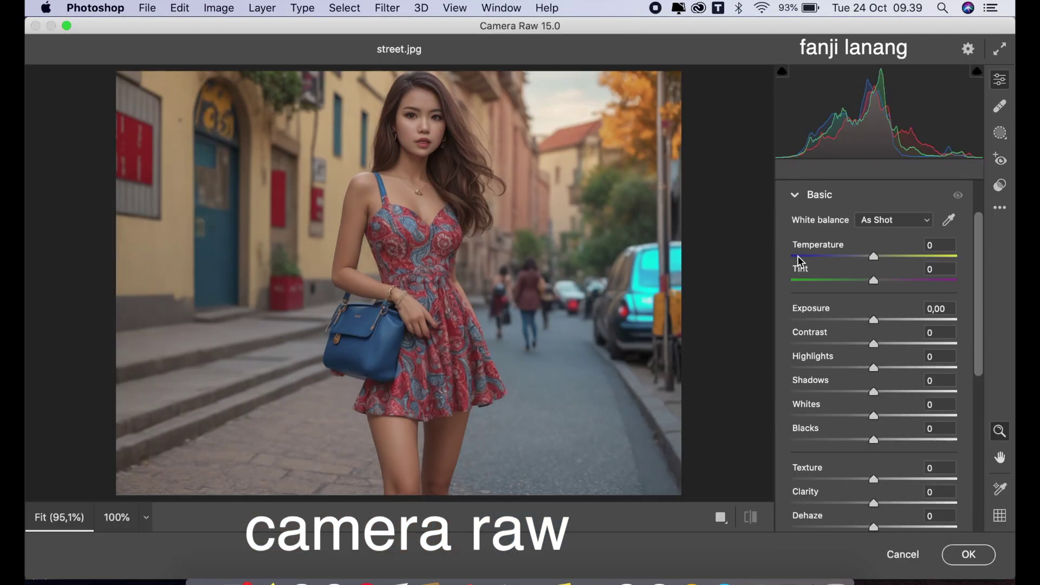
pyautogui.click(882, 259)
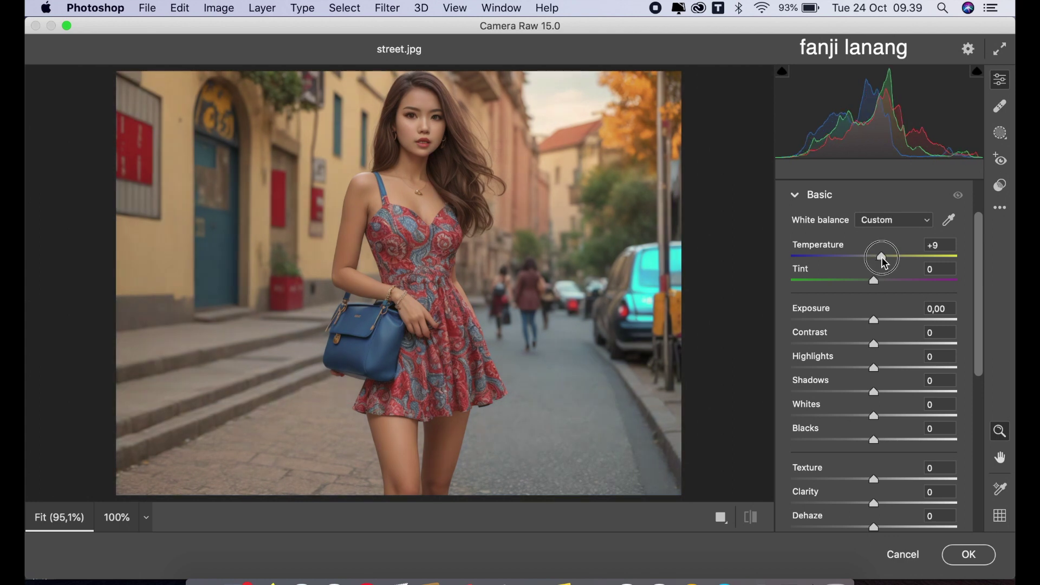
pyautogui.moveTo(885, 262); pyautogui.dragTo(880, 269)
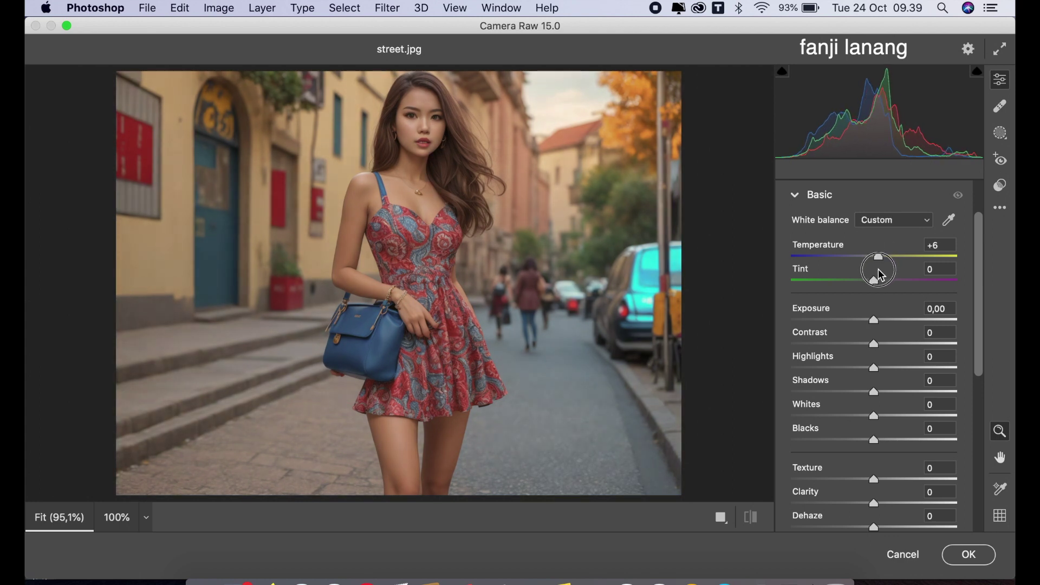
pyautogui.moveTo(880, 270); pyautogui.dragTo(880, 265)
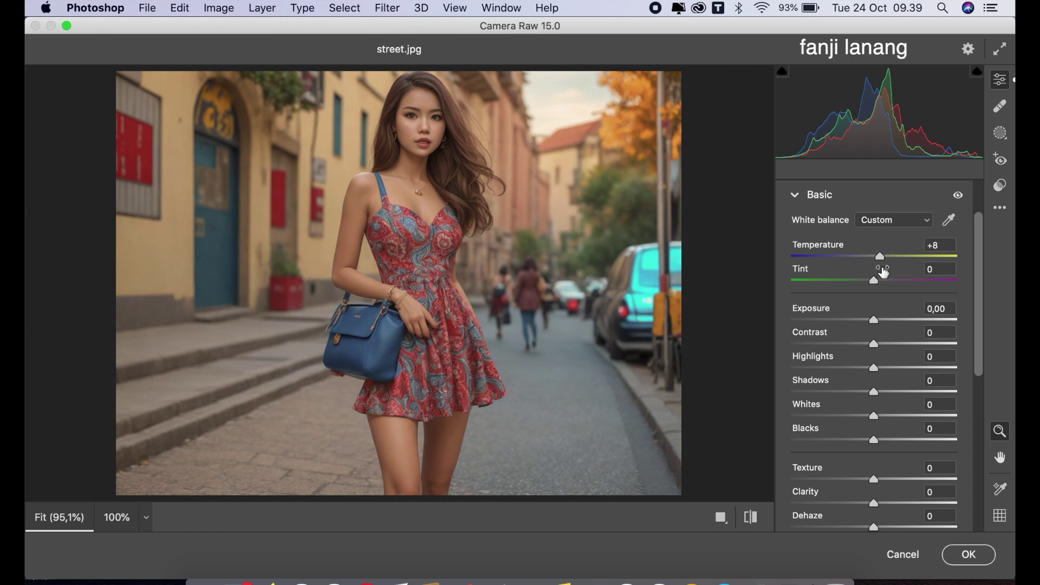
pyautogui.moveTo(867, 324)
pyautogui.mouseDown()
pyautogui.moveTo(897, 351)
pyautogui.moveTo(889, 357)
pyautogui.mouseUp()
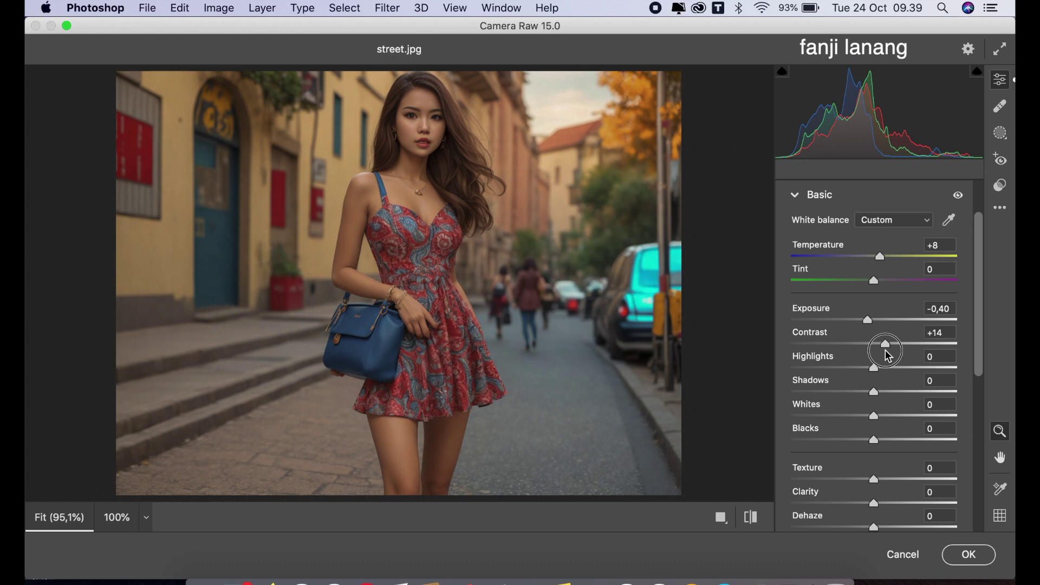
pyautogui.moveTo(889, 357); pyautogui.dragTo(886, 354)
pyautogui.moveTo(876, 391)
pyautogui.mouseDown()
pyautogui.moveTo(940, 406)
pyautogui.moveTo(838, 374)
pyautogui.moveTo(862, 377)
pyautogui.mouseUp()
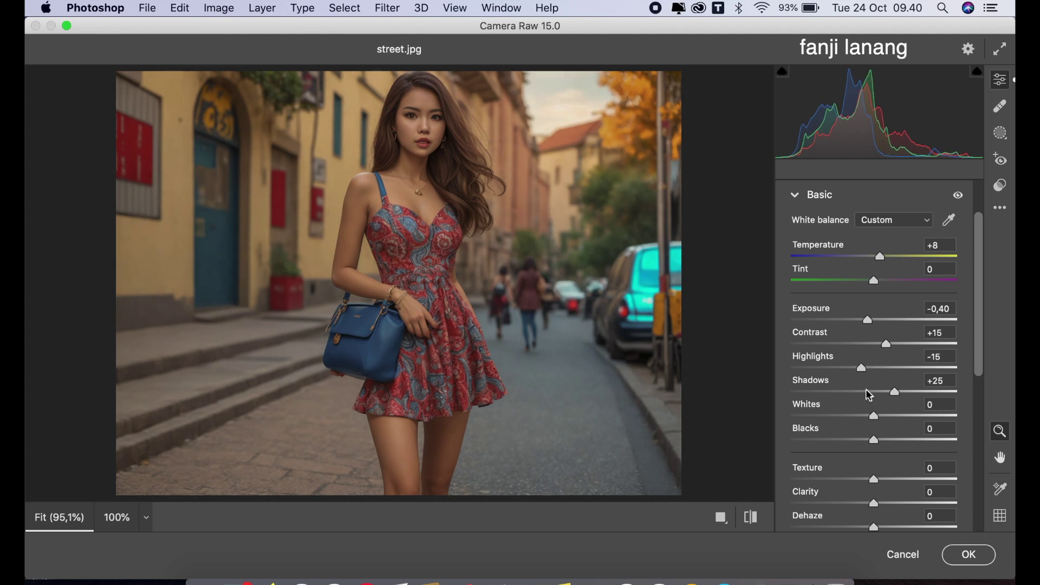
# - Set Blacks -10, Whites +10, Clarity +10 and Dehaze +5
pyautogui.moveTo(868, 440)
pyautogui.mouseDown()
pyautogui.moveTo(828, 447)
pyautogui.moveTo(869, 456)
pyautogui.mouseUp()
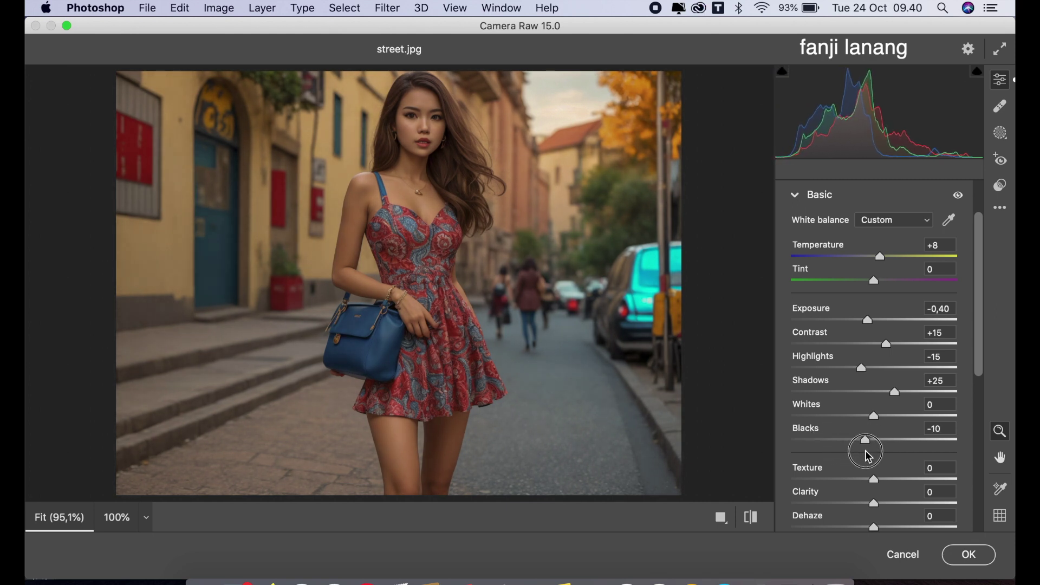
pyautogui.moveTo(886, 421); pyautogui.dragTo(885, 430)
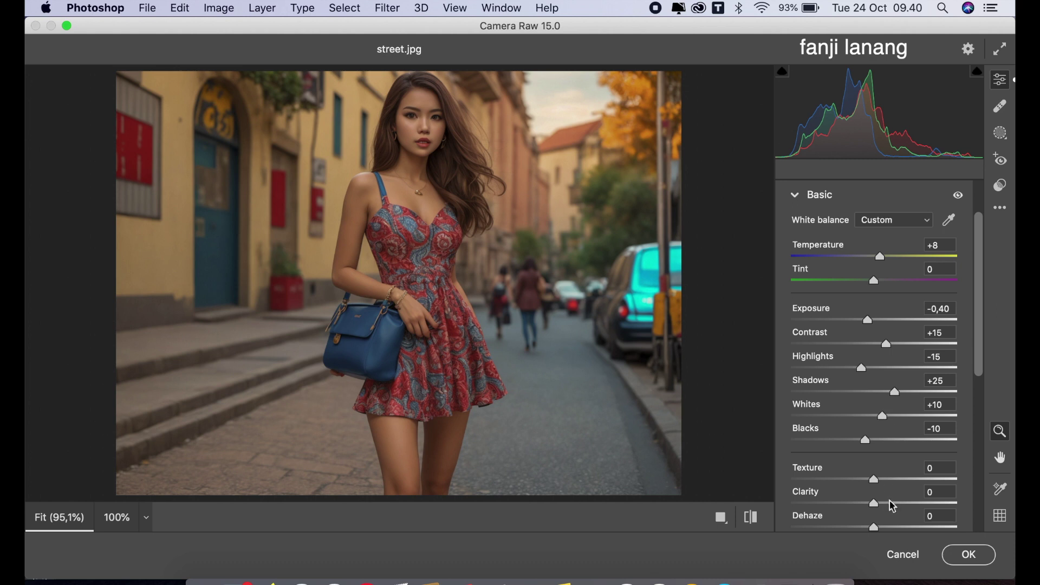
pyautogui.moveTo(880, 508); pyautogui.dragTo(886, 516)
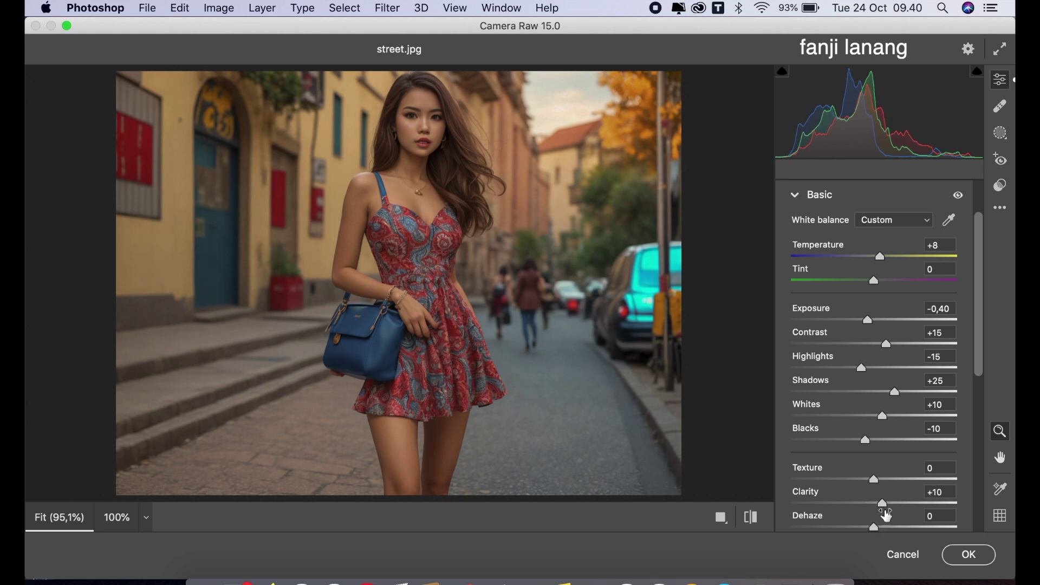
pyautogui.scroll(-2, 982, 353)
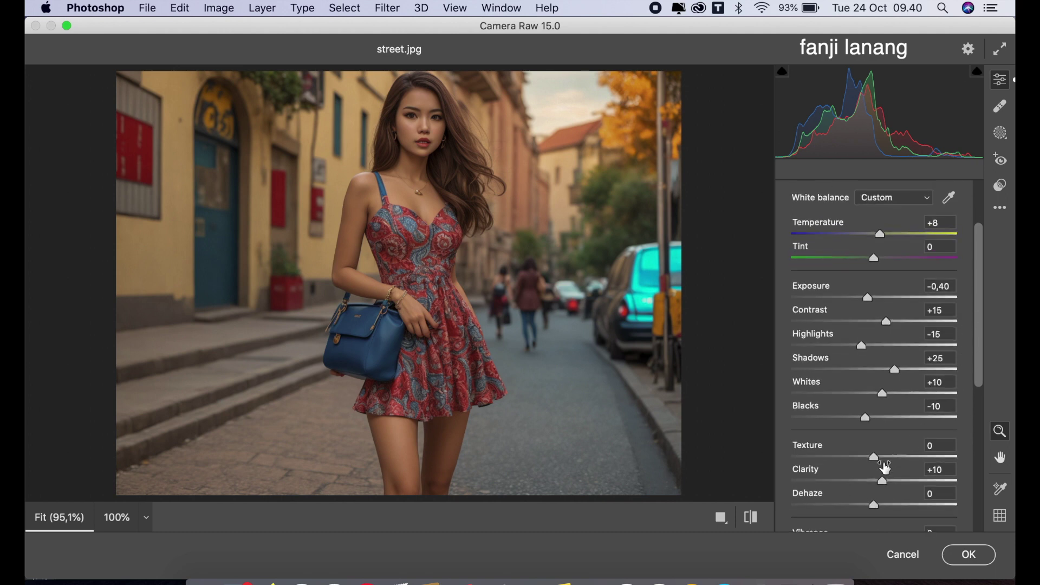
pyautogui.moveTo(869, 510)
pyautogui.mouseDown()
pyautogui.moveTo(943, 512)
pyautogui.moveTo(792, 506)
pyautogui.moveTo(813, 494)
pyautogui.moveTo(899, 502)
pyautogui.moveTo(878, 508)
pyautogui.mouseUp()
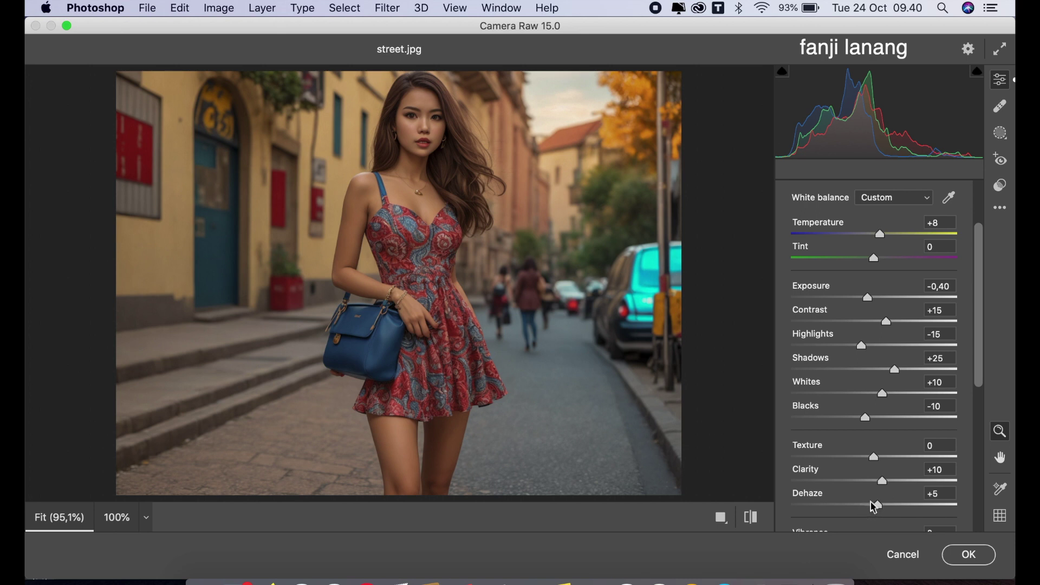
# - Shape a Point Curve with a raised black point and a gentle S-curve
pyautogui.scroll(3, 980, 223)
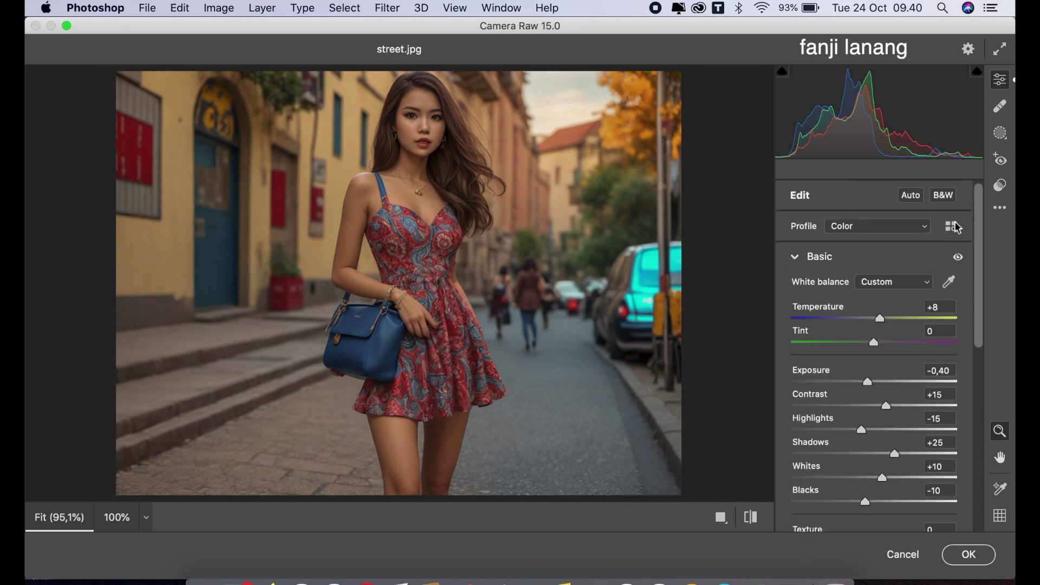
pyautogui.click(811, 258)
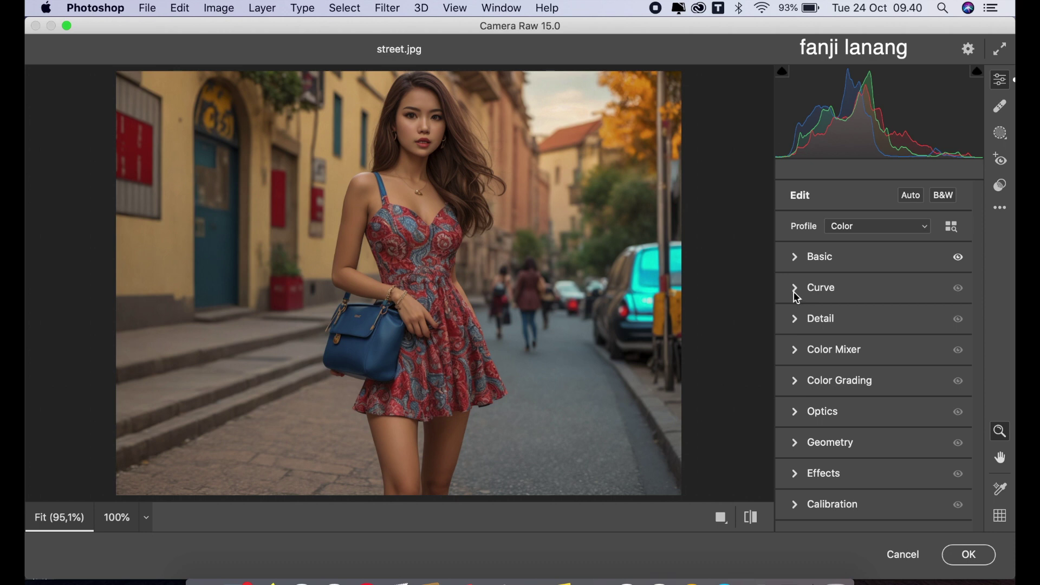
pyautogui.click(795, 290)
pyautogui.click(846, 220)
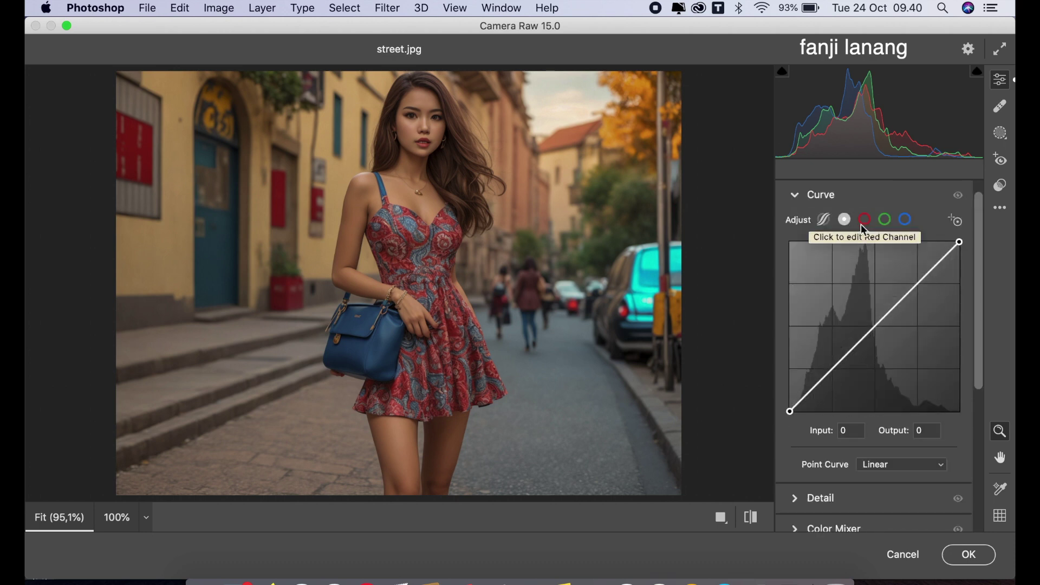
pyautogui.moveTo(788, 412); pyautogui.dragTo(790, 405)
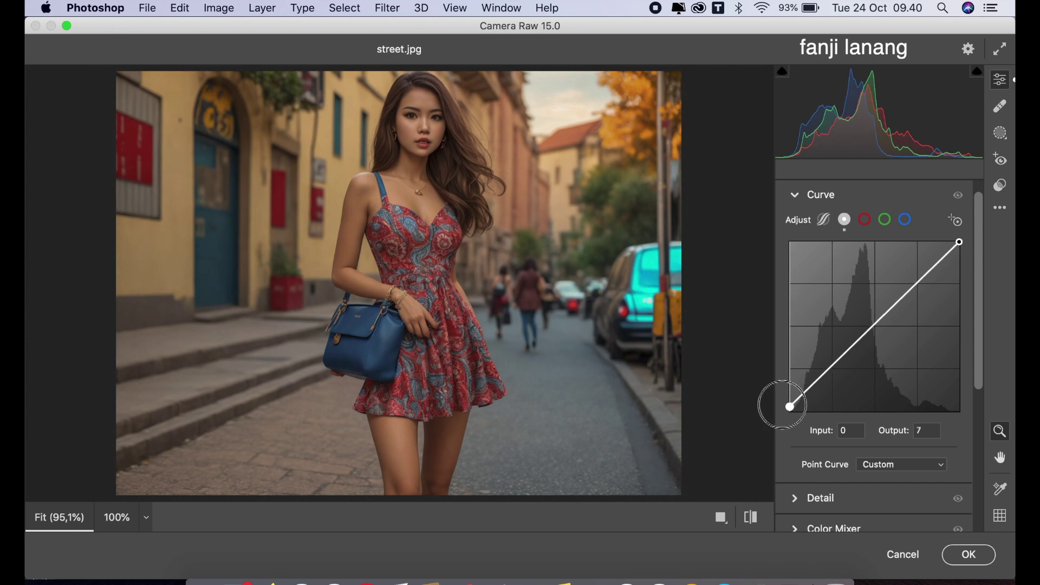
pyautogui.moveTo(826, 376); pyautogui.dragTo(832, 374)
pyautogui.moveTo(878, 331); pyautogui.dragTo(875, 325)
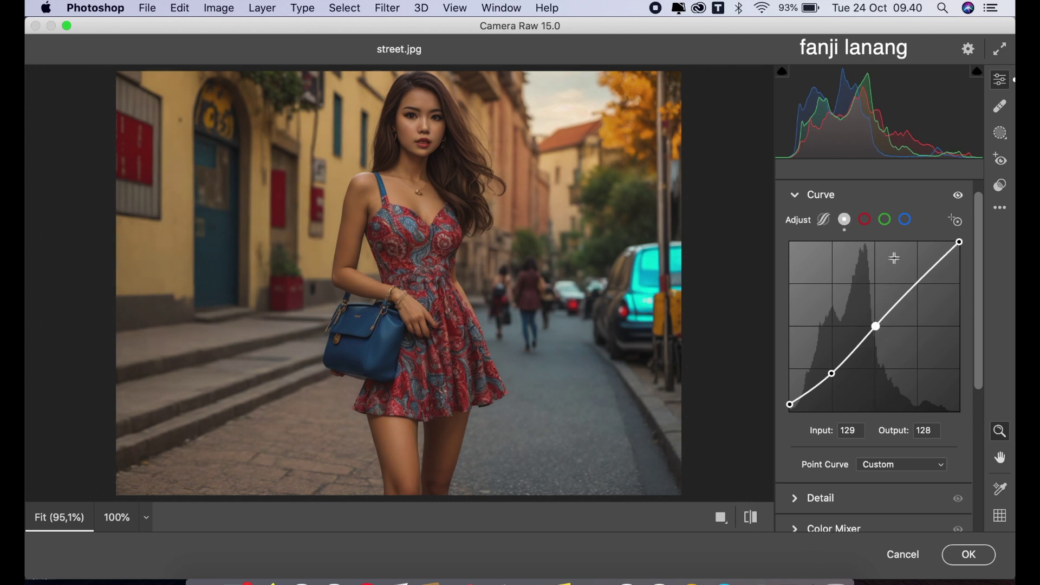
# - Lower the Blue channel's highlight output to 220 for a warm tint
pyautogui.click(906, 220)
pyautogui.moveTo(960, 241); pyautogui.dragTo(960, 264)
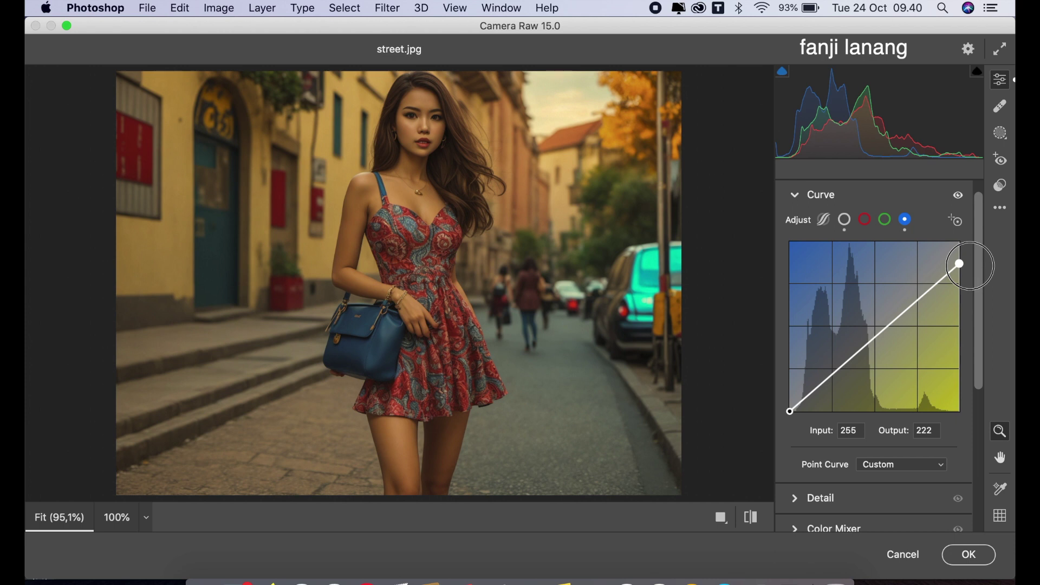
pyautogui.moveTo(971, 266); pyautogui.dragTo(971, 265)
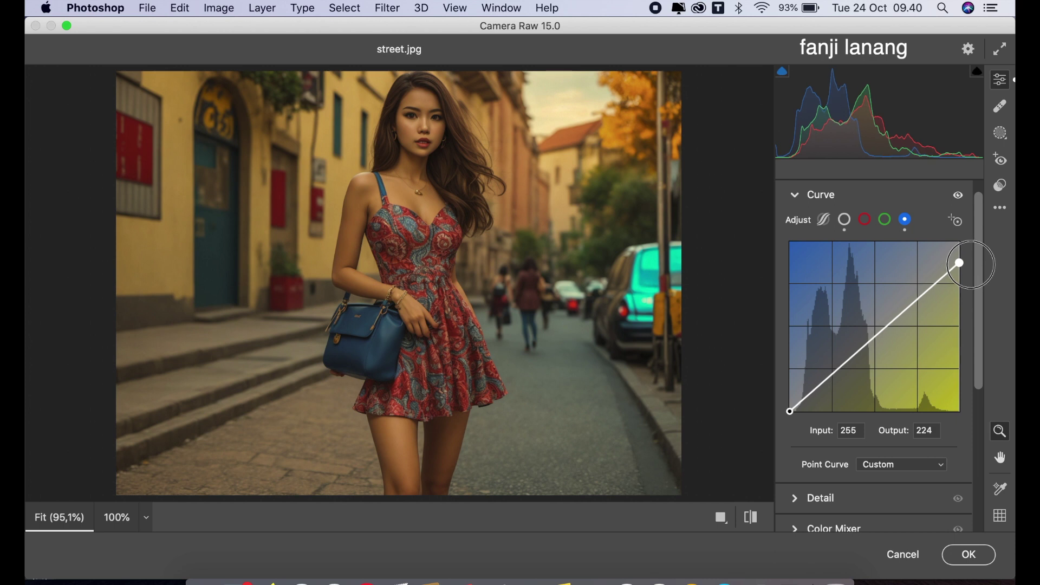
pyautogui.moveTo(959, 263); pyautogui.dragTo(960, 266)
pyautogui.click(801, 196)
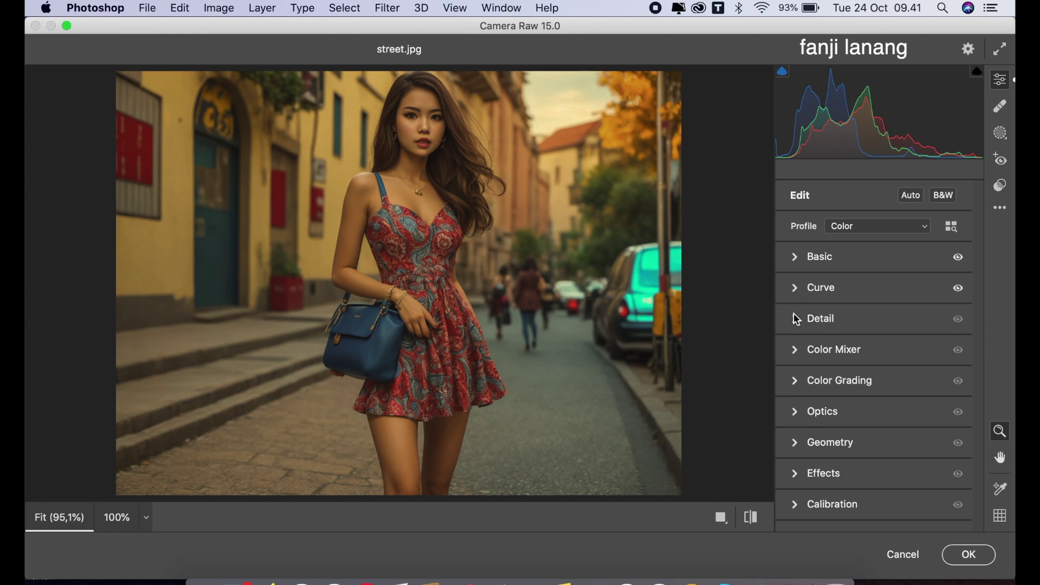
# - In Color Mixer, set saturation Yellows -80, Greens -100 and Aquas +25
pyautogui.click(793, 356)
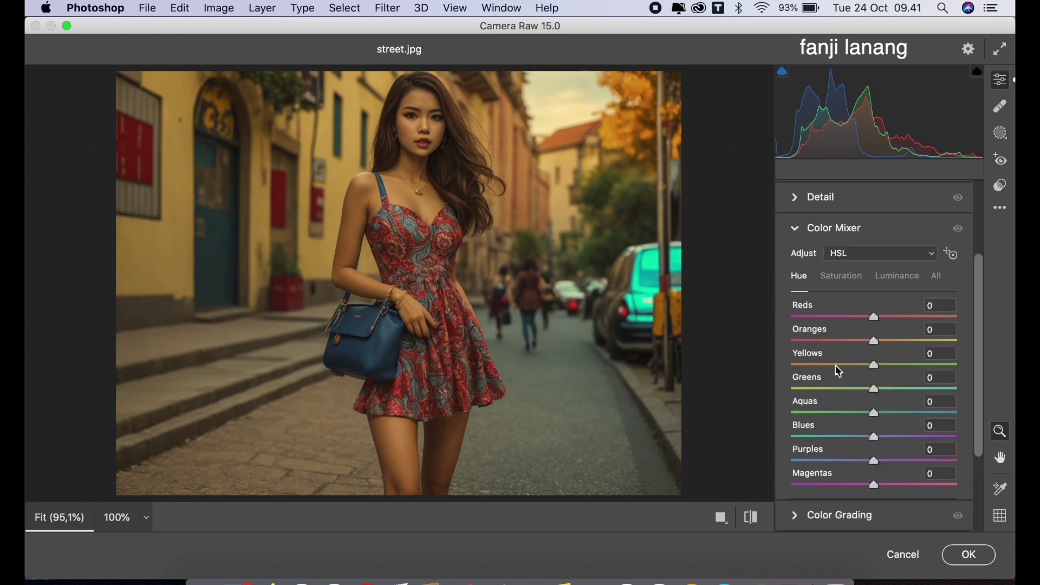
pyautogui.click(850, 278)
pyautogui.click(830, 366)
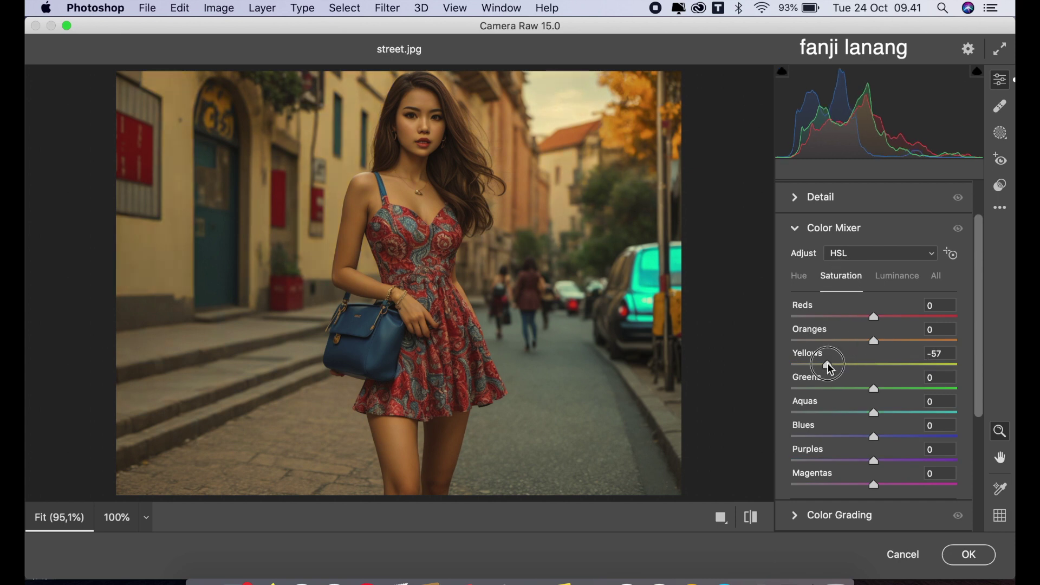
pyautogui.moveTo(831, 389); pyautogui.dragTo(680, 395)
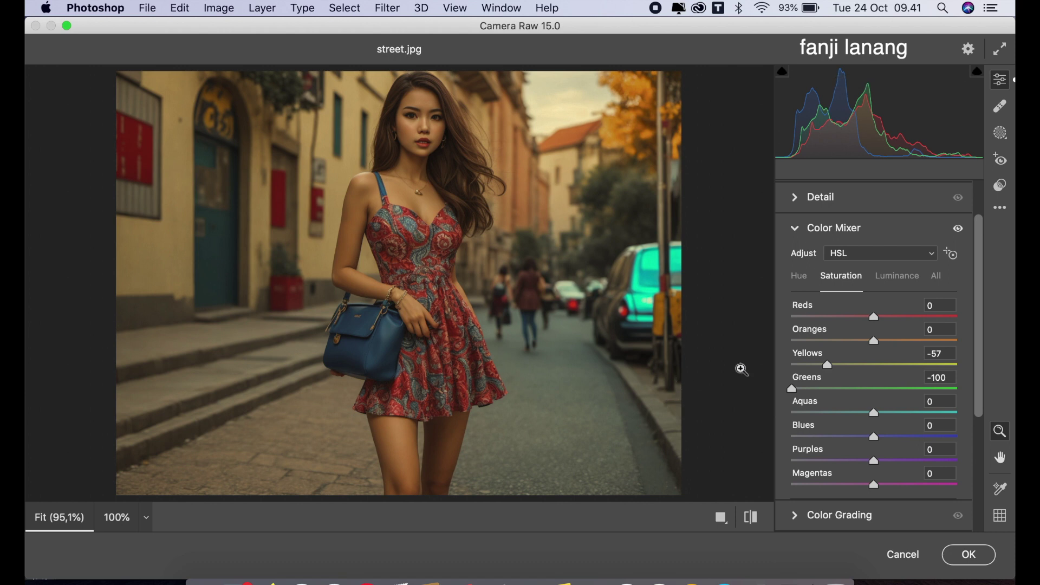
pyautogui.moveTo(822, 367)
pyautogui.mouseDown()
pyautogui.moveTo(689, 371)
pyautogui.moveTo(809, 377)
pyautogui.mouseUp()
pyautogui.moveTo(845, 341)
pyautogui.mouseDown()
pyautogui.moveTo(861, 359)
pyautogui.moveTo(877, 350)
pyautogui.mouseUp()
pyautogui.moveTo(874, 413); pyautogui.dragTo(897, 419)
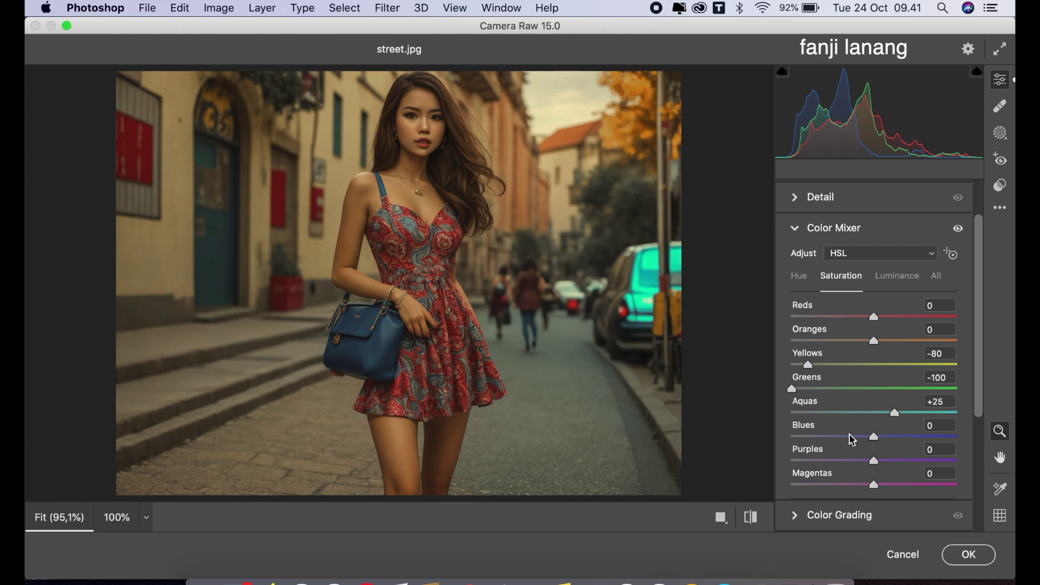
# - Set luminance Greens -63, Yellows -25, Aquas -26 and Oranges +10
pyautogui.click(894, 278)
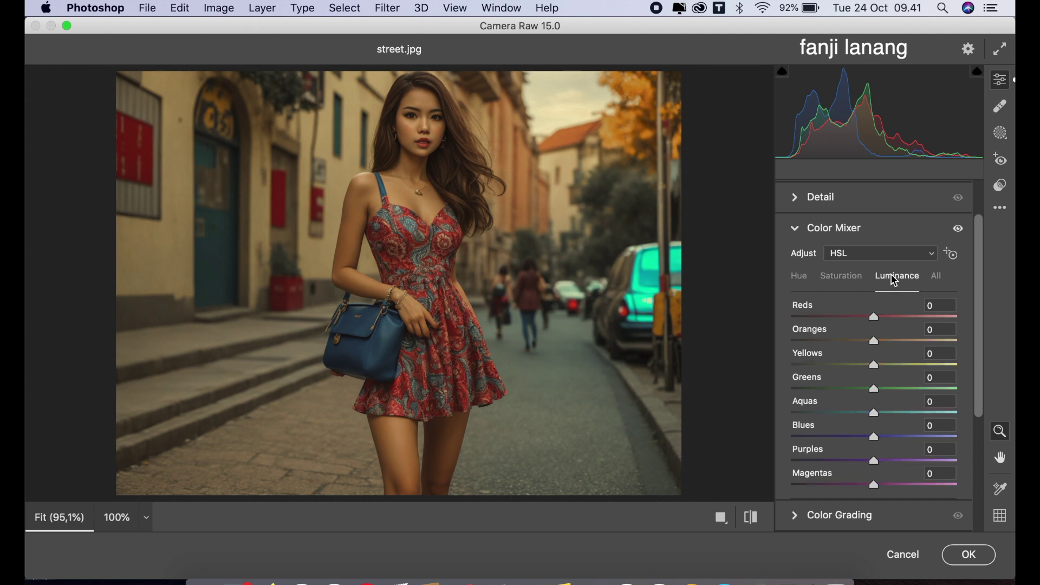
pyautogui.moveTo(858, 391); pyautogui.dragTo(822, 393)
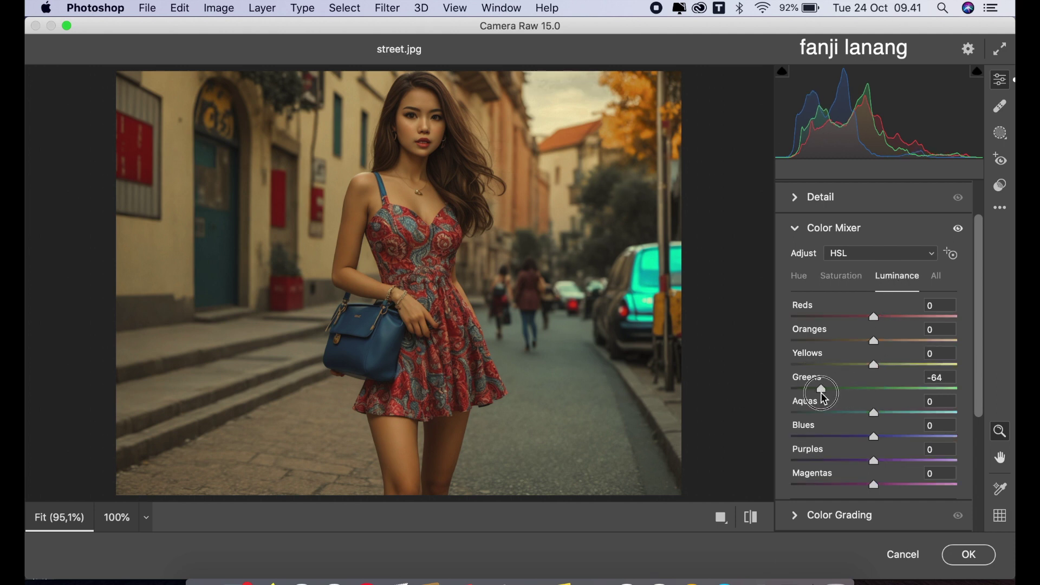
pyautogui.moveTo(824, 398); pyautogui.dragTo(822, 405)
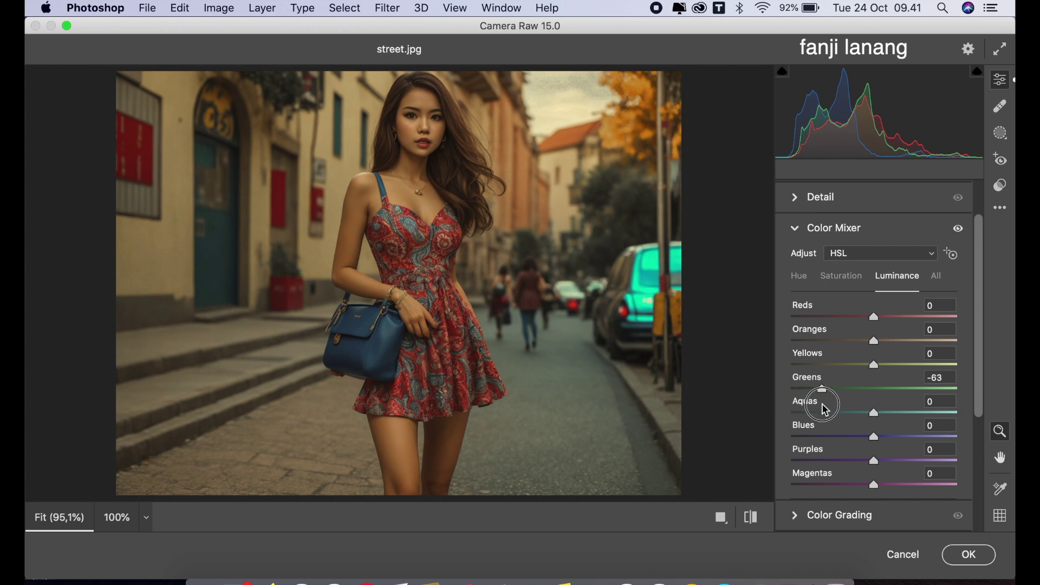
pyautogui.click(850, 364)
pyautogui.moveTo(851, 366); pyautogui.dragTo(855, 368)
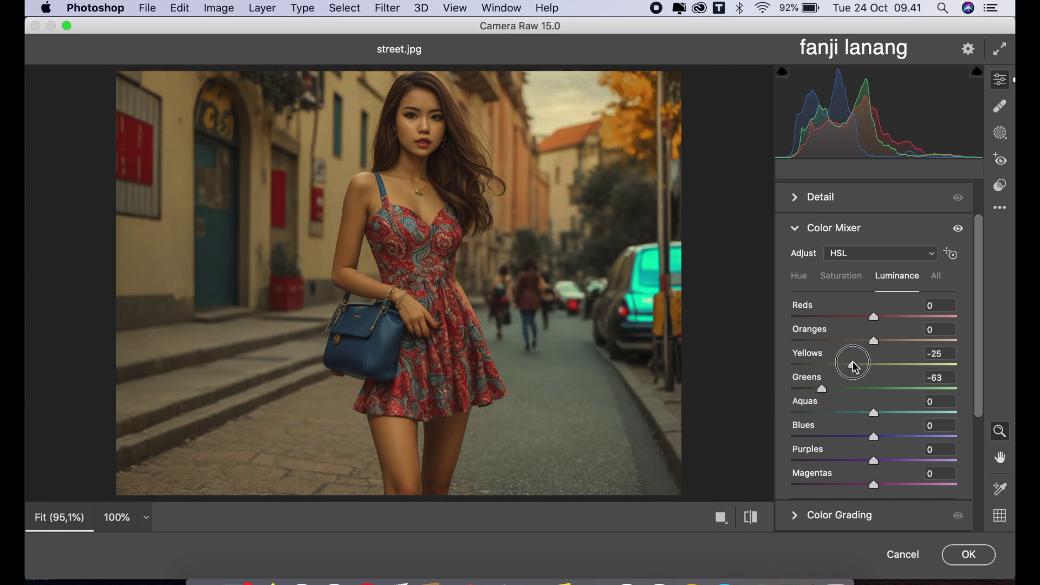
pyautogui.click(854, 413)
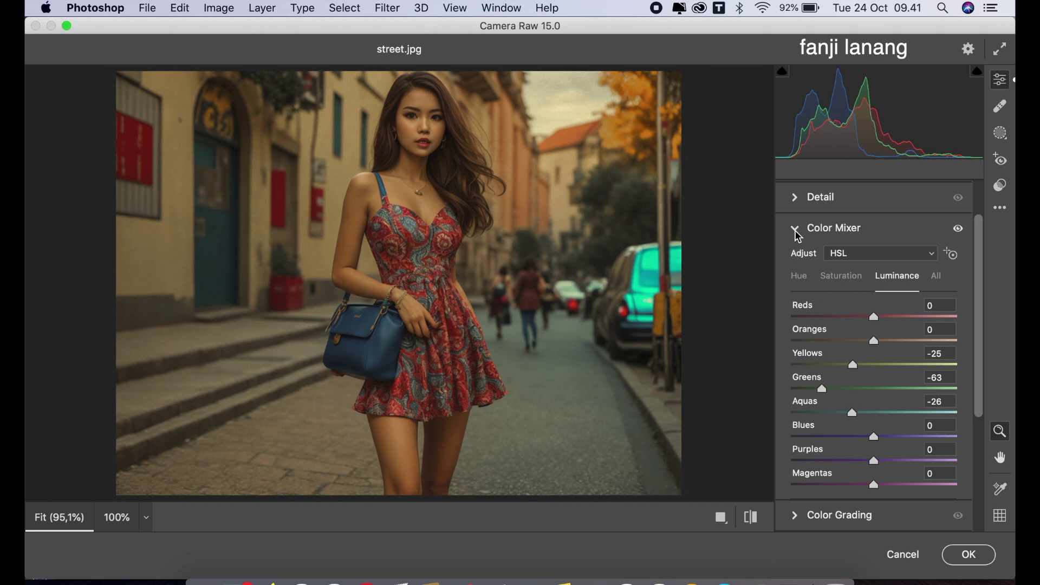
pyautogui.moveTo(885, 341); pyautogui.dragTo(885, 353)
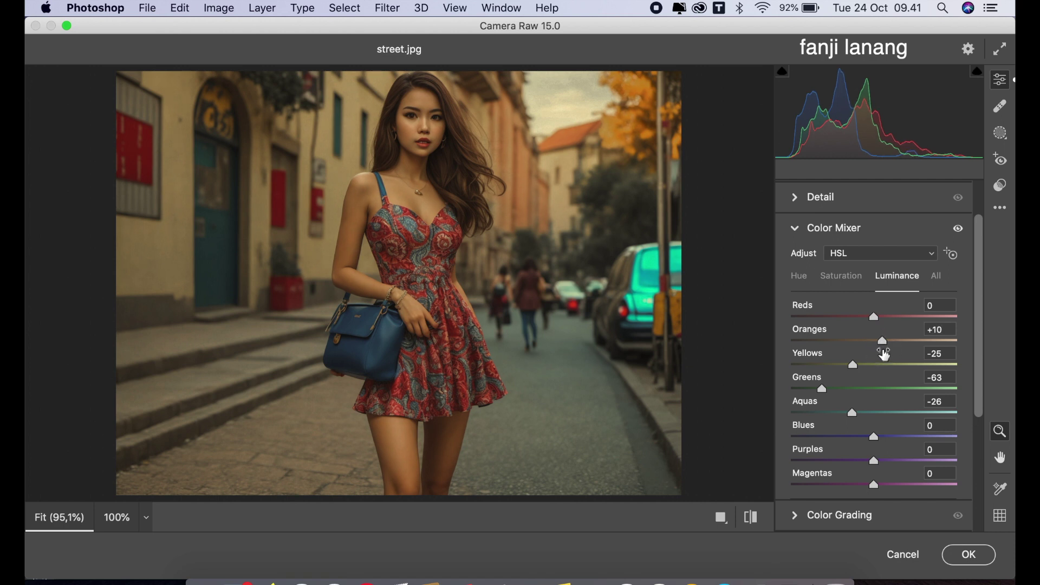
# - Tint the midtones in Color Grading with Hue 187 and Saturation 15
pyautogui.click(795, 235)
pyautogui.click(796, 381)
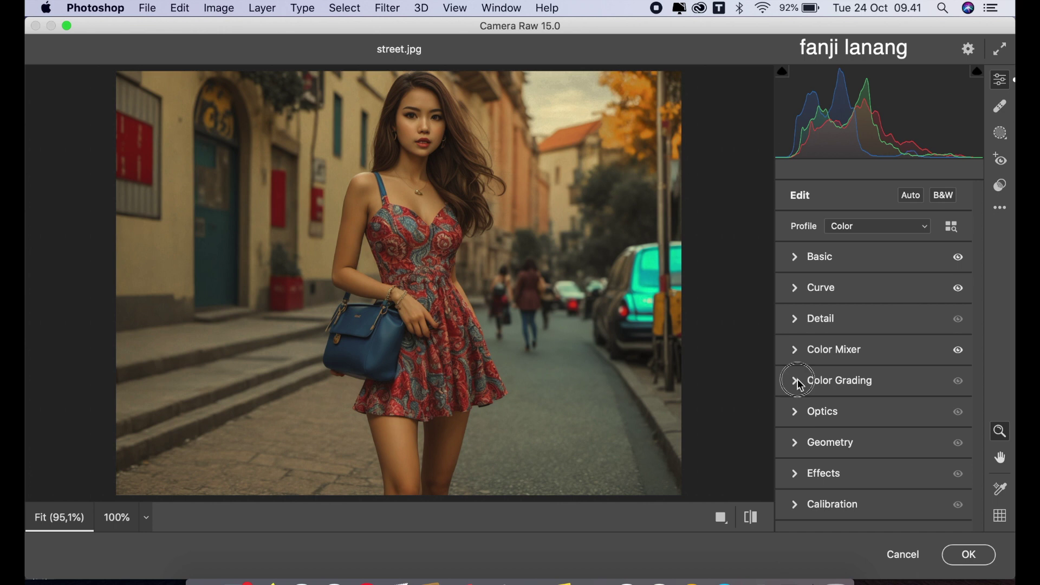
pyautogui.click(888, 218)
pyautogui.moveTo(874, 434); pyautogui.dragTo(880, 439)
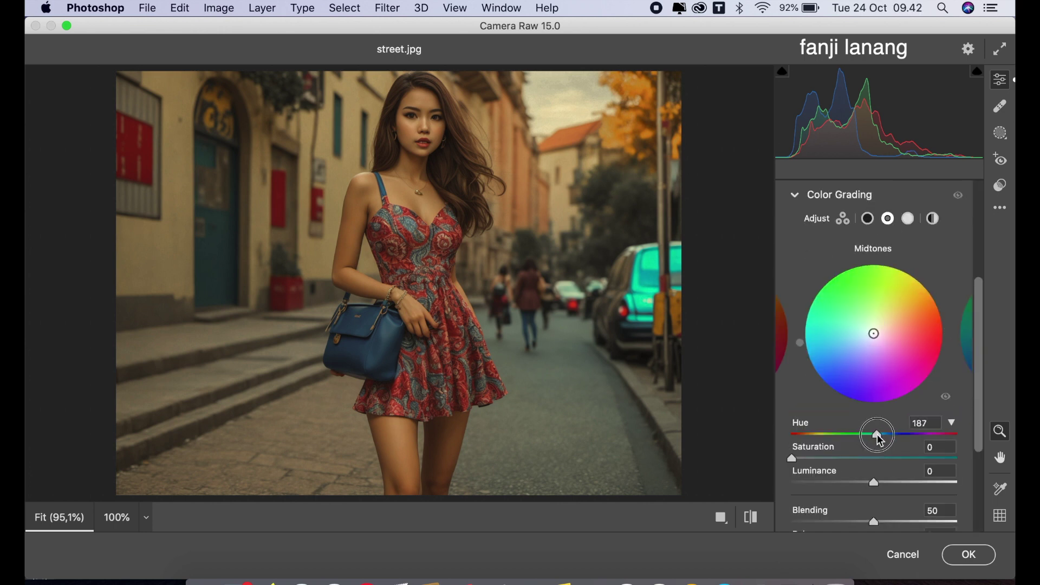
pyautogui.moveTo(810, 458); pyautogui.dragTo(819, 465)
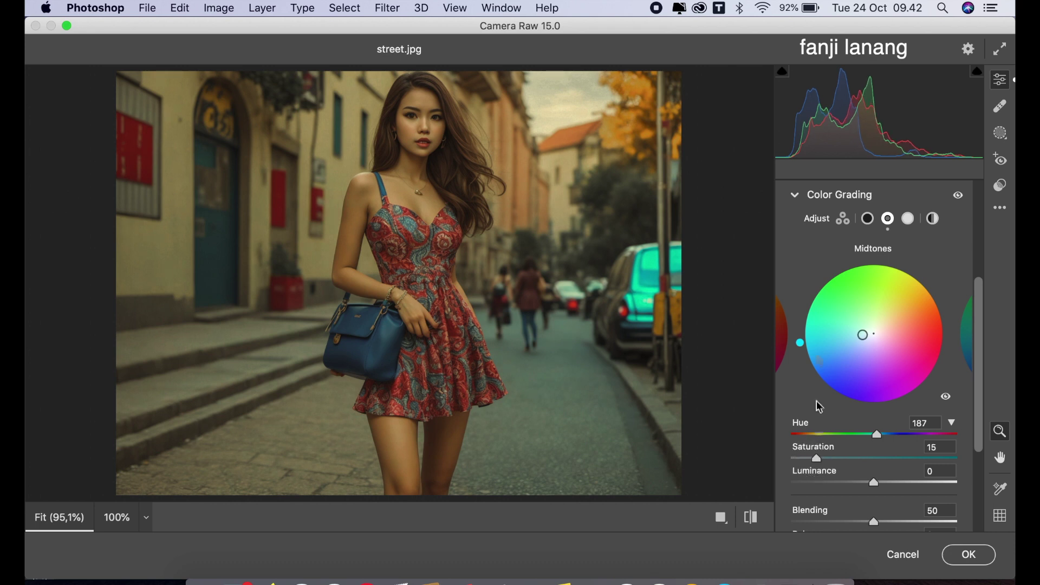
# - Add a -26 vignette in Optics
pyautogui.click(799, 200)
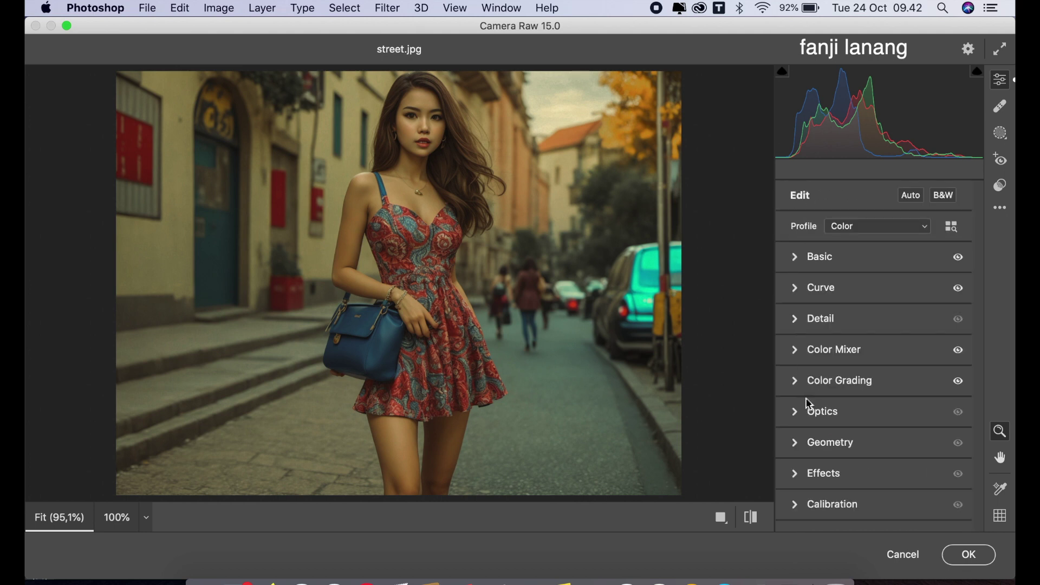
pyautogui.click(802, 417)
pyautogui.click(854, 263)
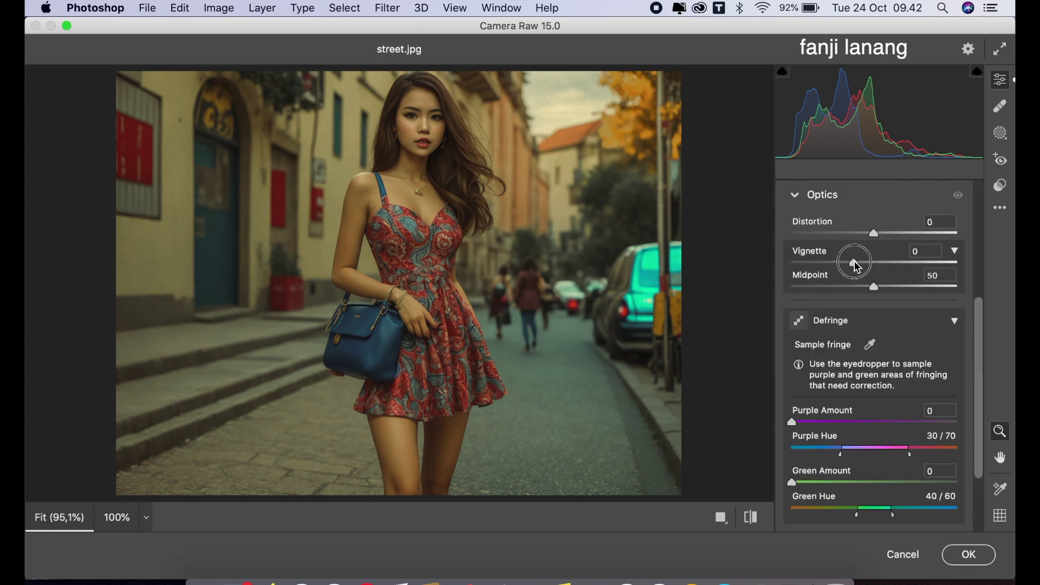
pyautogui.click(799, 201)
# - In Calibration, set Red Hue +15, Green Hue +32, Blue Hue -30 and Blue Saturation -15
pyautogui.click(799, 511)
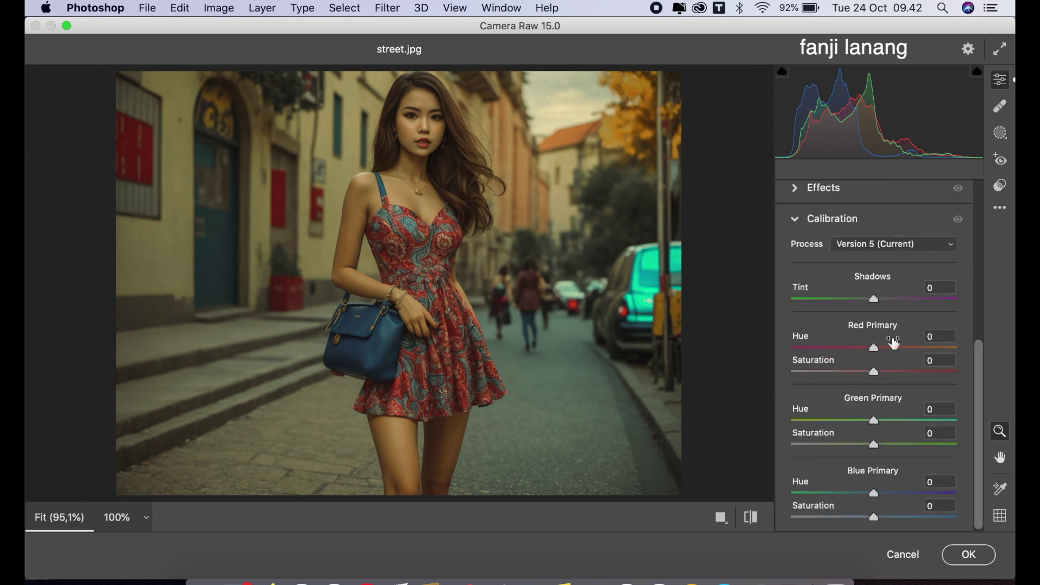
pyautogui.moveTo(902, 347); pyautogui.dragTo(887, 367)
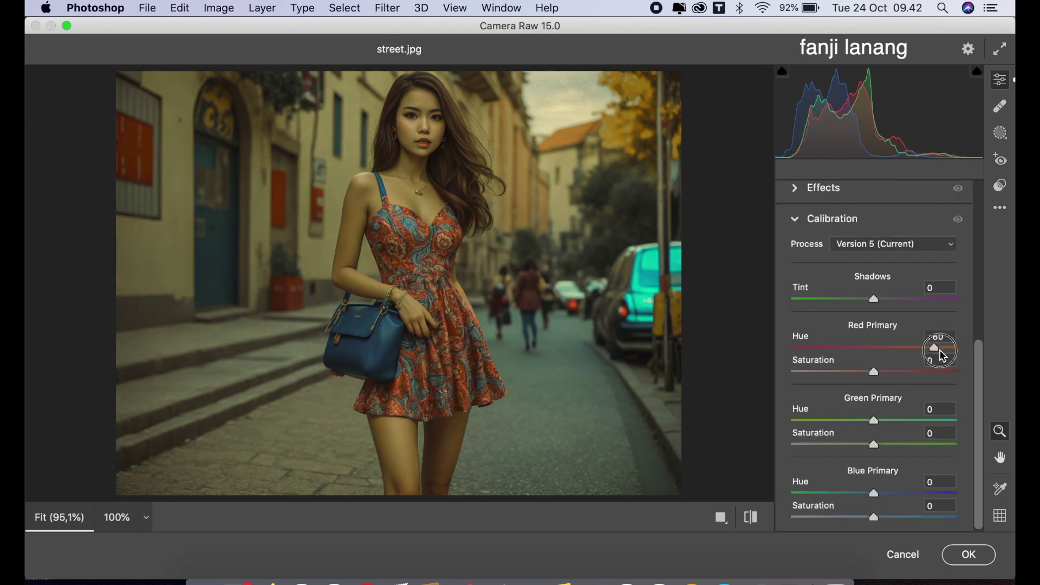
pyautogui.moveTo(886, 367); pyautogui.dragTo(889, 360)
pyautogui.moveTo(879, 421); pyautogui.dragTo(900, 422)
pyautogui.moveTo(857, 493); pyautogui.dragTo(847, 498)
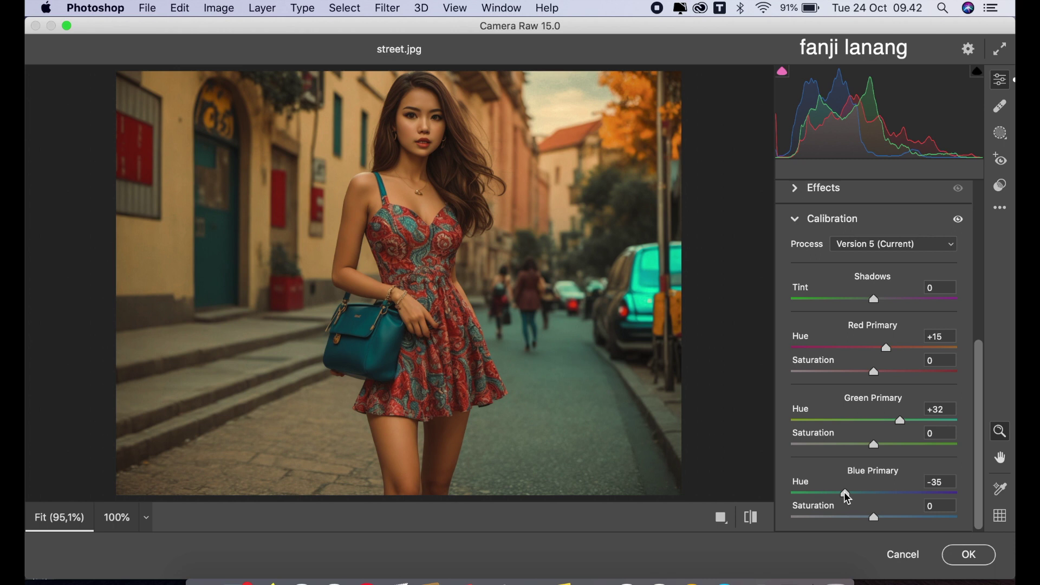
pyautogui.click(852, 494)
pyautogui.moveTo(854, 502); pyautogui.dragTo(851, 497)
pyautogui.click(862, 519)
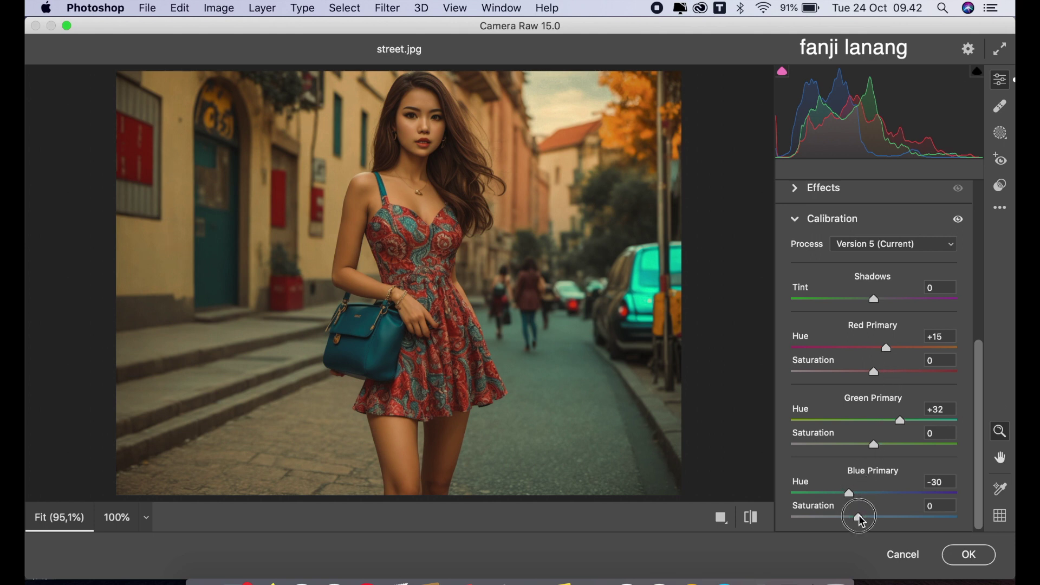
pyautogui.moveTo(862, 520)
pyautogui.mouseDown()
pyautogui.moveTo(815, 521)
pyautogui.moveTo(957, 536)
pyautogui.moveTo(862, 525)
pyautogui.mouseUp()
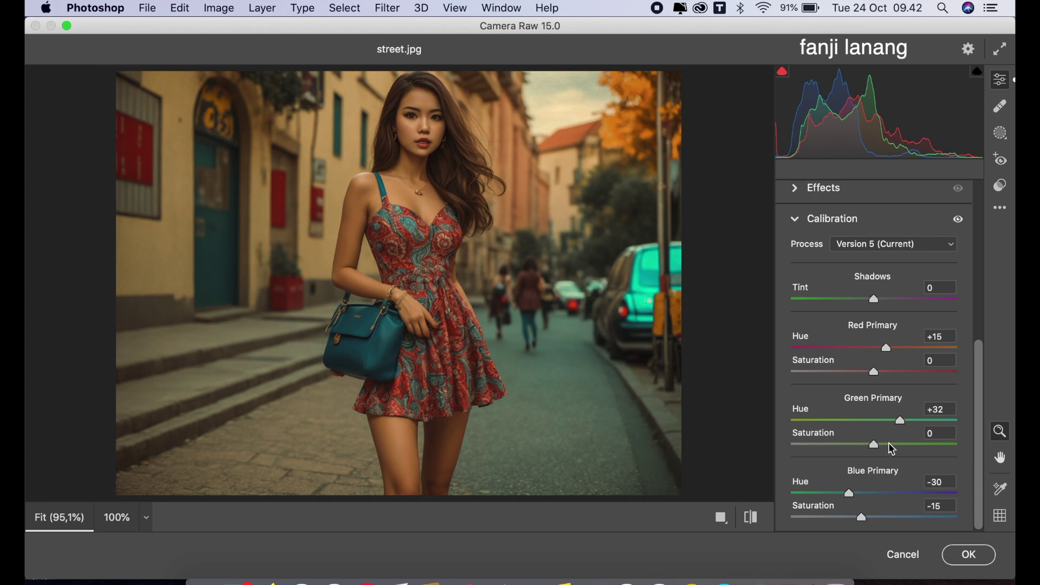
# - Refine Calibration: Green Saturation near zero, Red Hue +20, Red Saturation +5
pyautogui.moveTo(873, 445)
pyautogui.mouseDown()
pyautogui.moveTo(932, 463)
pyautogui.moveTo(880, 464)
pyautogui.mouseUp()
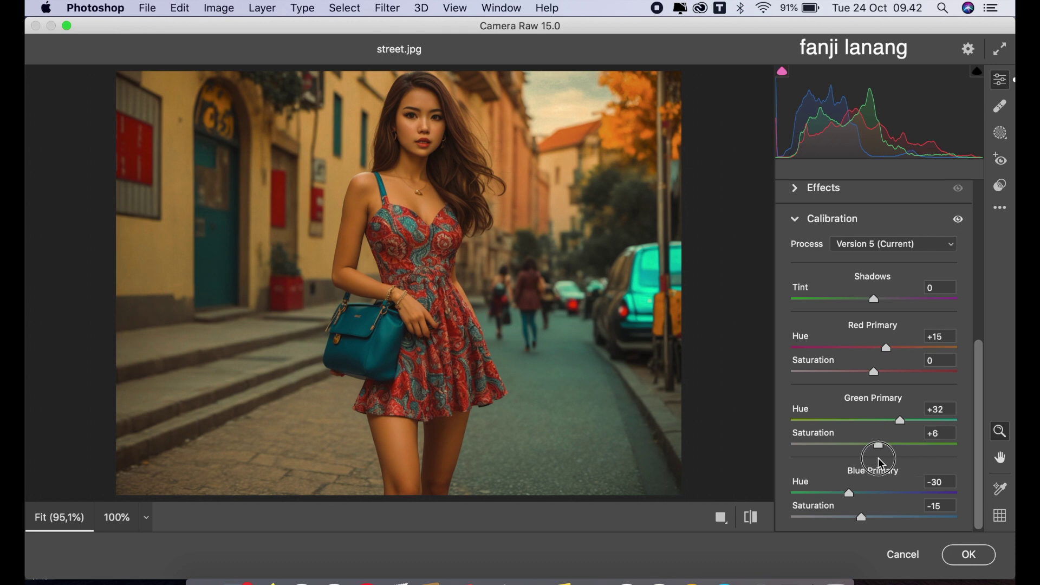
pyautogui.moveTo(880, 465); pyautogui.dragTo(876, 465)
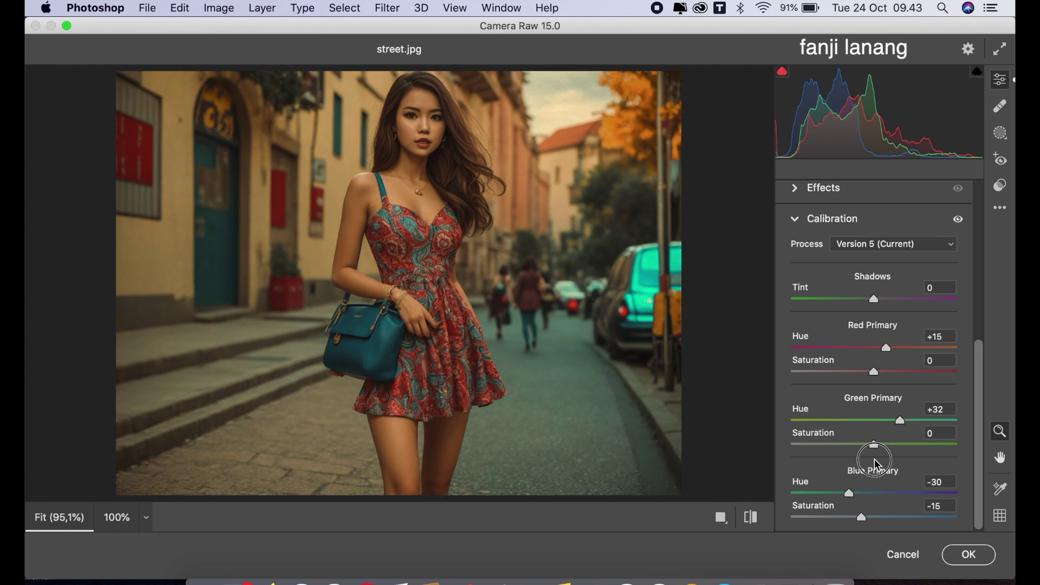
pyautogui.moveTo(890, 351); pyautogui.dragTo(892, 350)
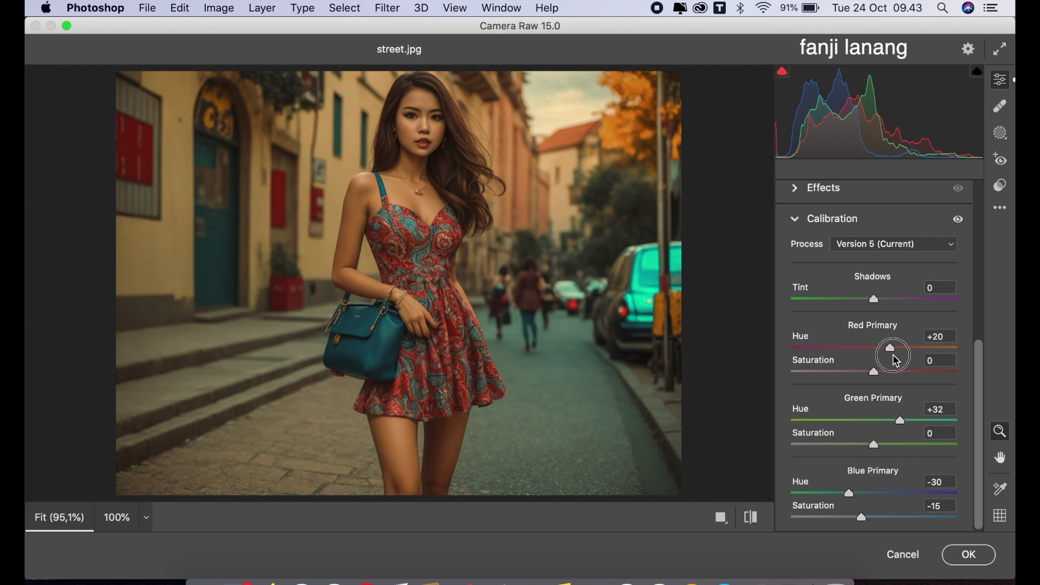
pyautogui.click(856, 372)
pyautogui.click(877, 373)
pyautogui.moveTo(879, 374); pyautogui.dragTo(878, 379)
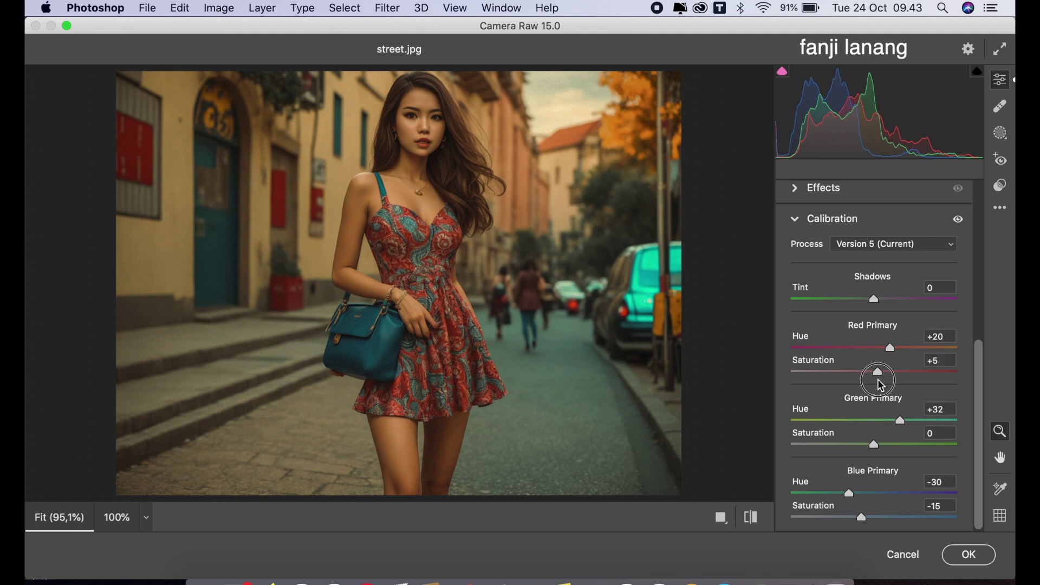
pyautogui.click(796, 220)
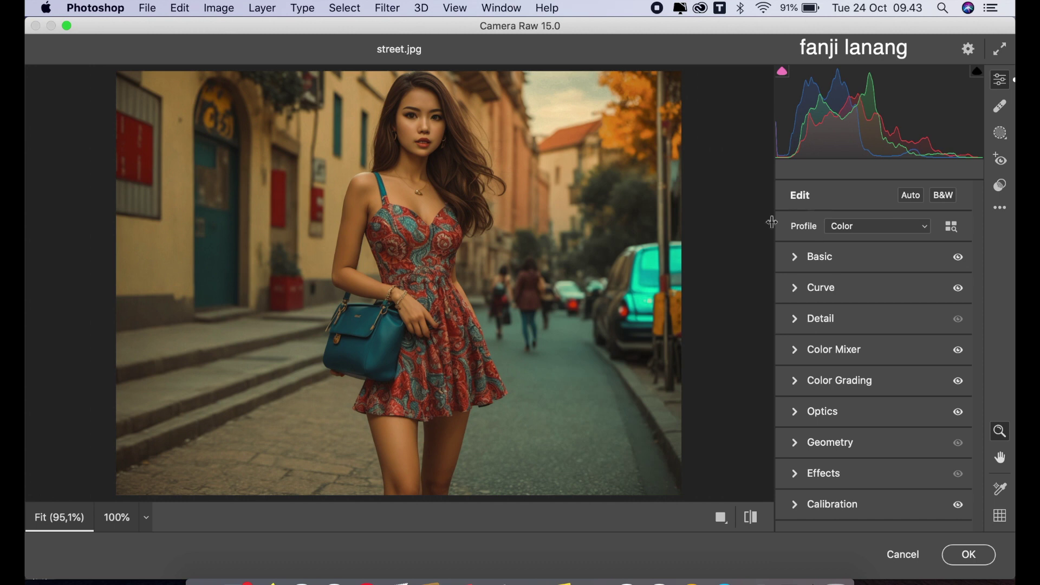
# - Compare the before/after views, then apply the Camera Raw grade
pyautogui.click(751, 520)
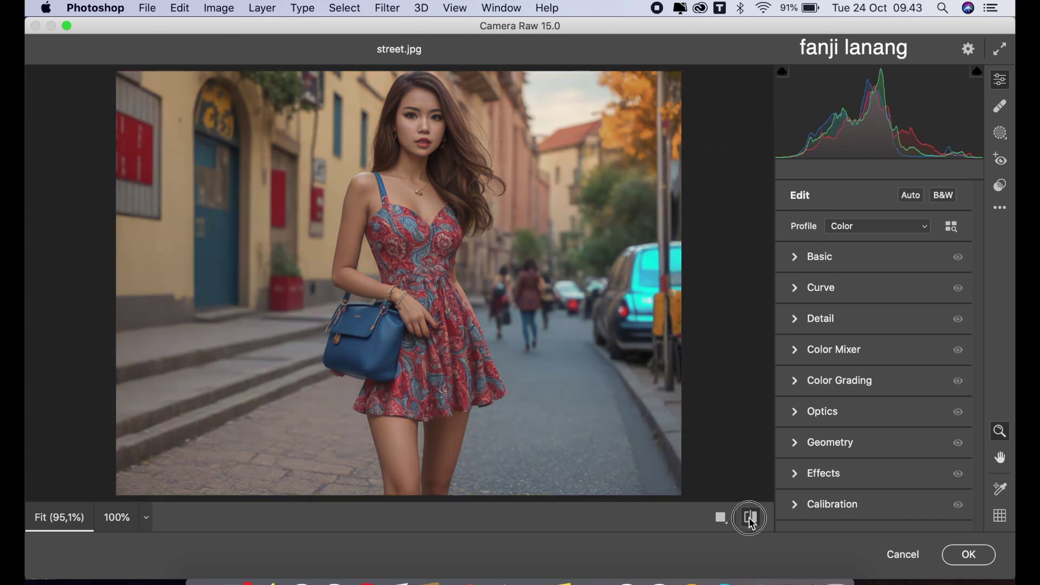
pyautogui.click(751, 519)
pyautogui.click(751, 519)
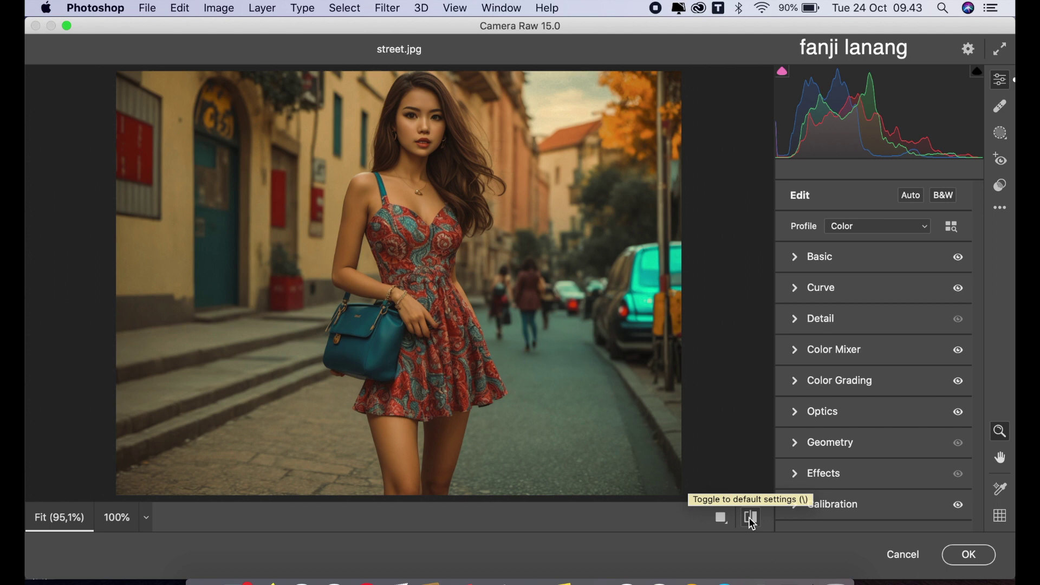
pyautogui.click(969, 555)
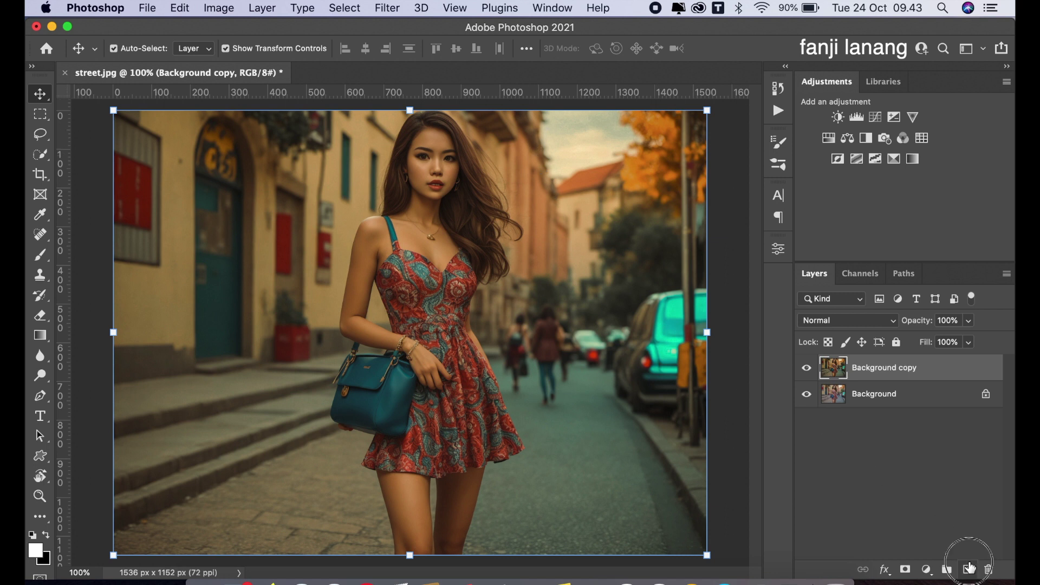
# - On a new layer, draw an orange #ff8a00 gradient from the upper-right sky
pyautogui.click(968, 570)
pyautogui.click(33, 339)
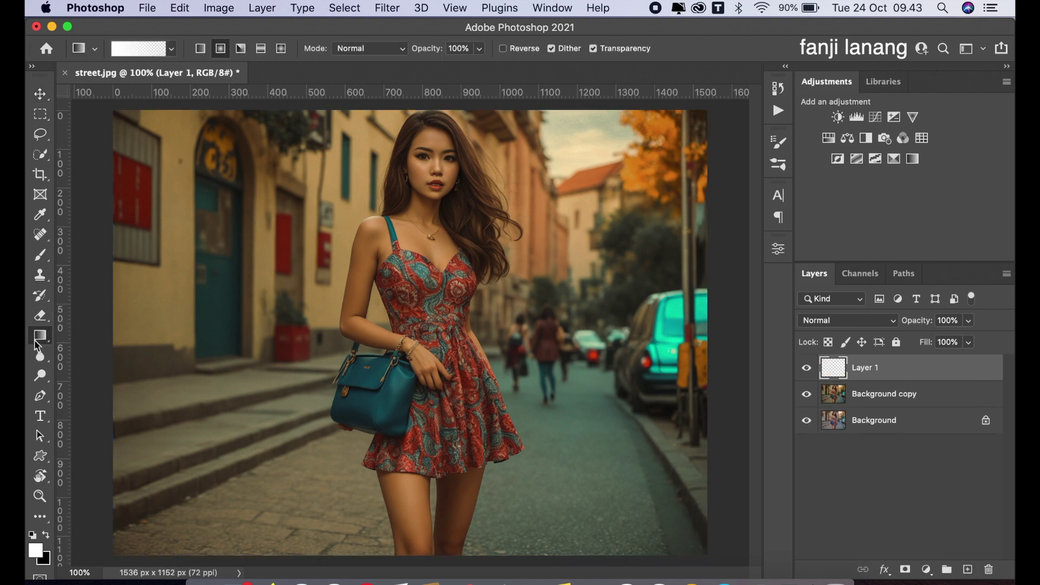
pyautogui.click(36, 550)
pyautogui.moveTo(645, 318); pyautogui.dragTo(773, 155)
pyautogui.moveTo(771, 328); pyautogui.dragTo(773, 345)
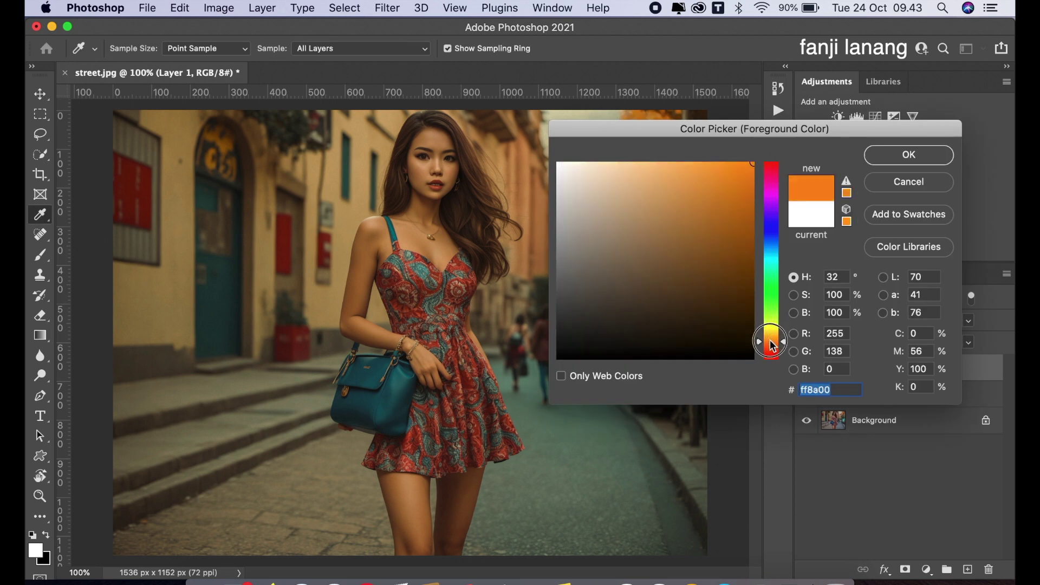
pyautogui.click(893, 158)
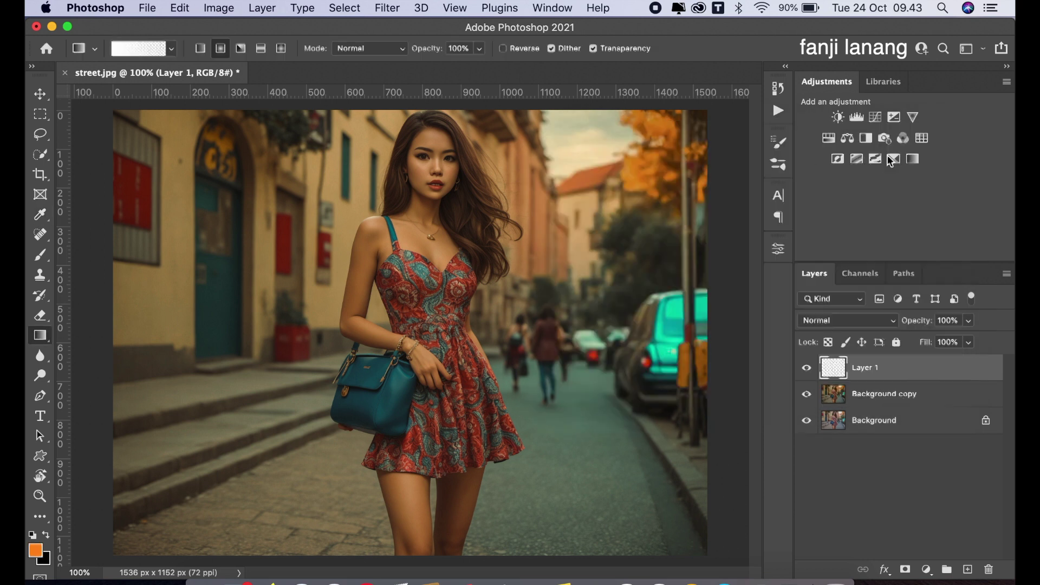
pyautogui.moveTo(610, 104); pyautogui.dragTo(537, 239)
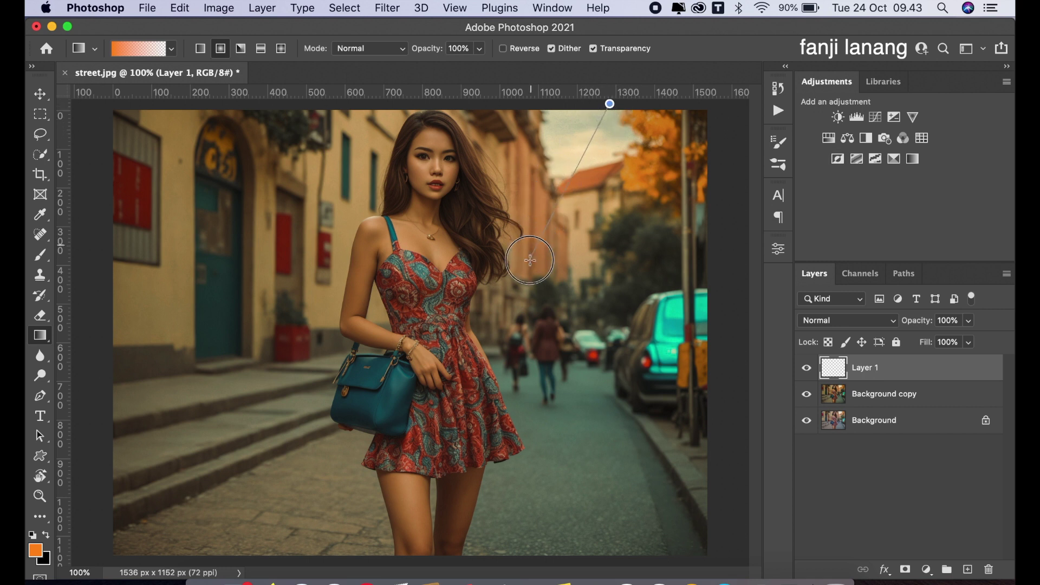
pyautogui.moveTo(538, 239); pyautogui.dragTo(535, 257)
# - Set the gradient layer to Screen blend mode at 72% opacity
pyautogui.click(863, 320)
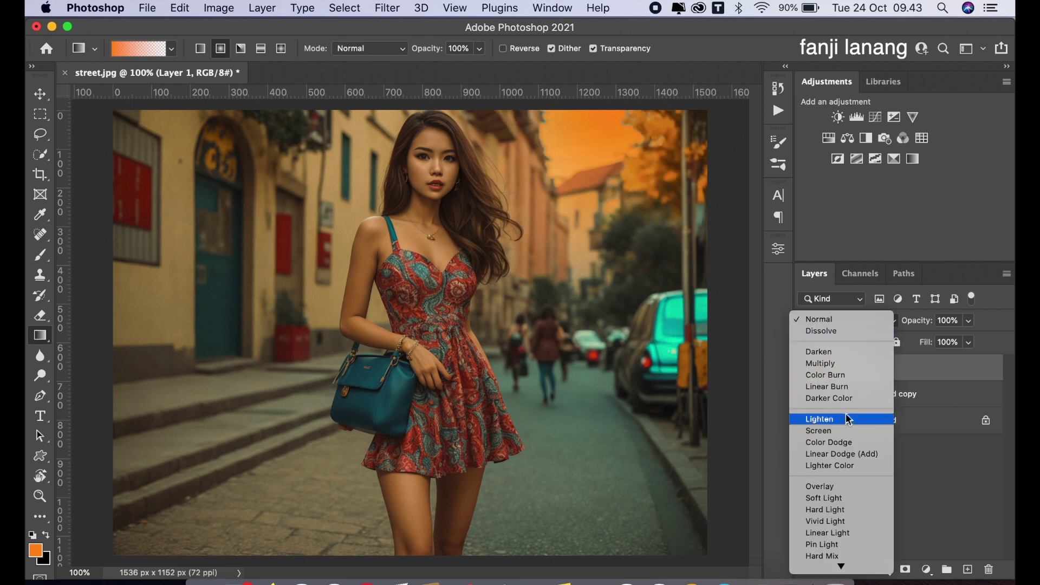
pyautogui.click(847, 432)
pyautogui.click(969, 320)
pyautogui.click(954, 341)
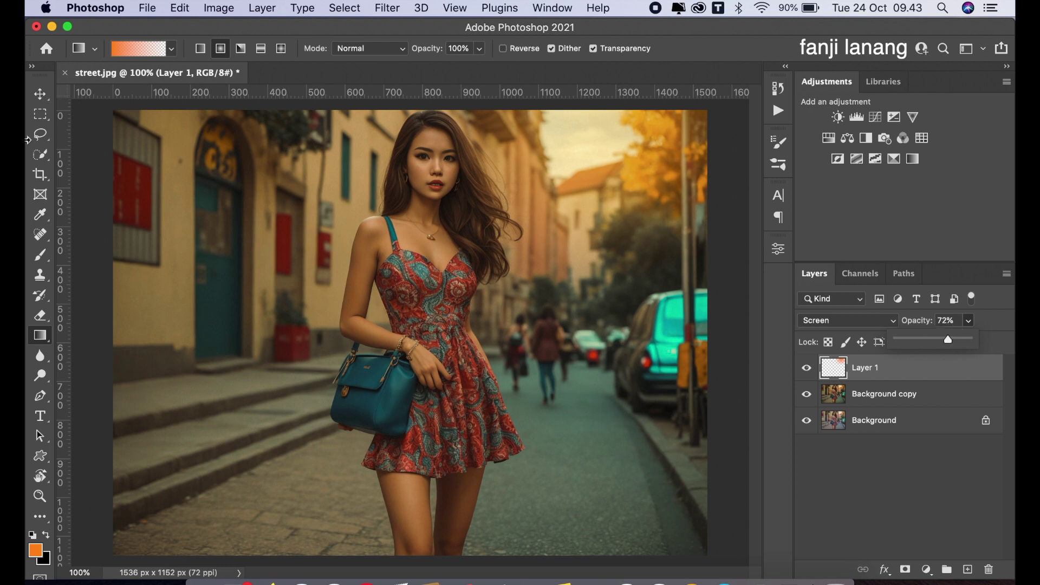
pyautogui.click(40, 93)
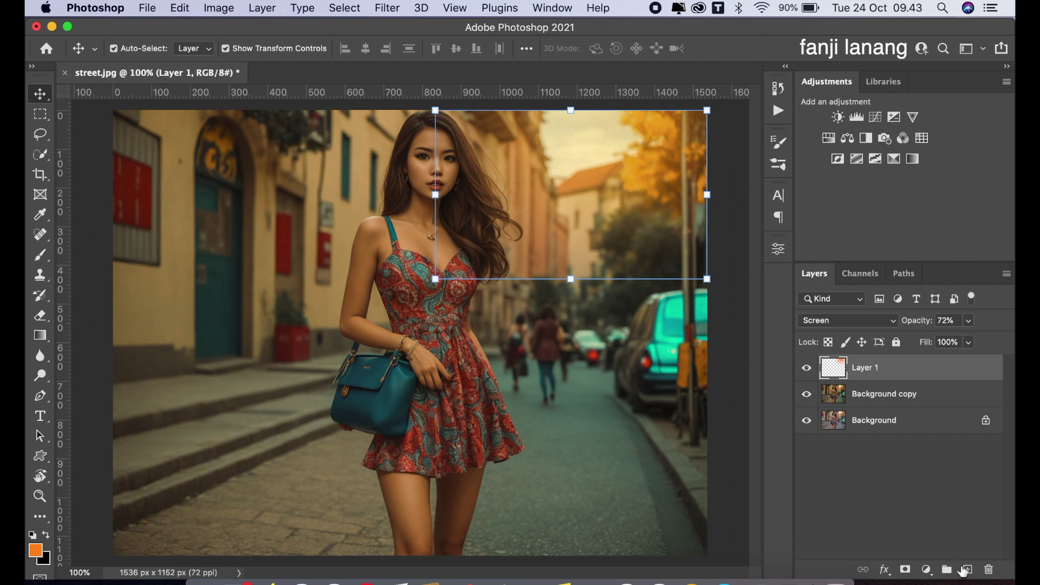
# - On a new layer, load the signature brush preset with white as the foreground colour
pyautogui.click(966, 570)
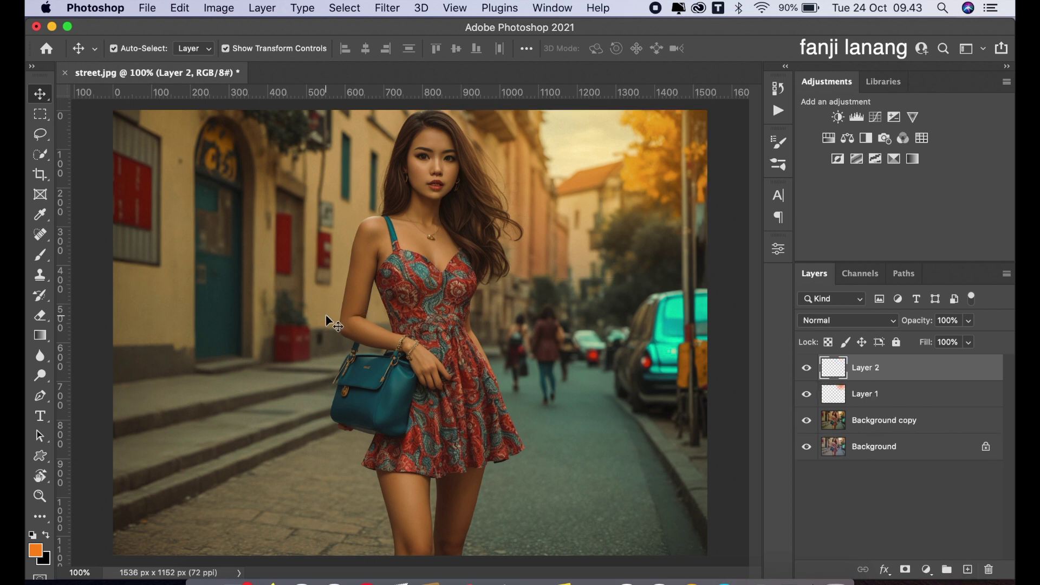
pyautogui.click(42, 256)
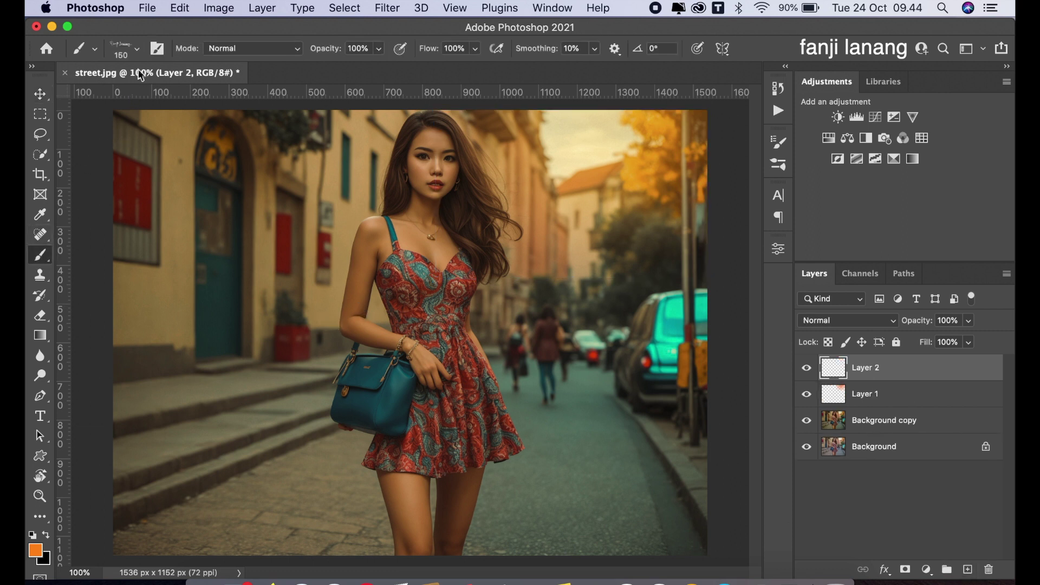
pyautogui.click(138, 52)
pyautogui.click(58, 196)
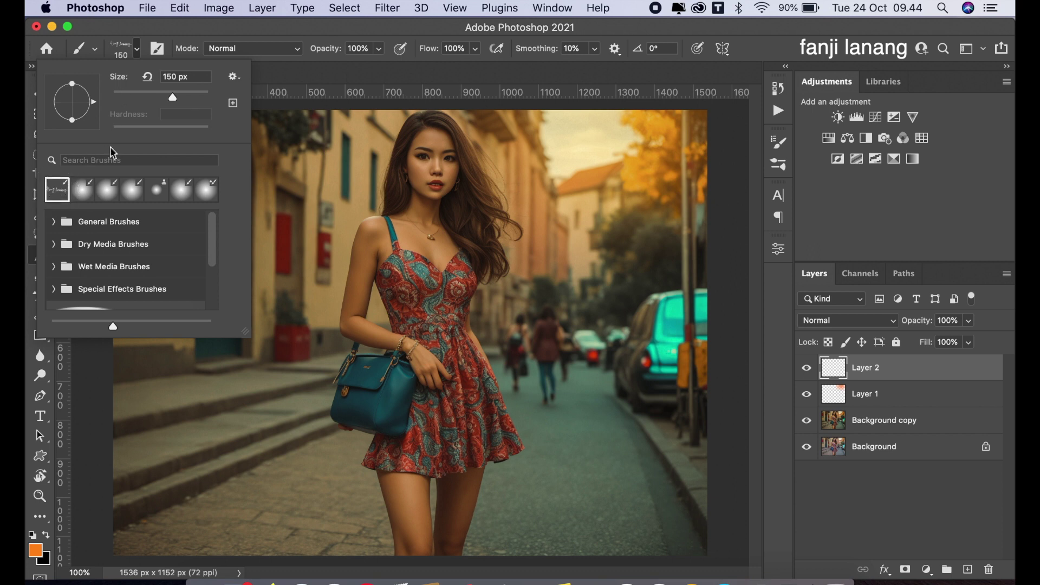
pyautogui.click(304, 77)
pyautogui.click(36, 537)
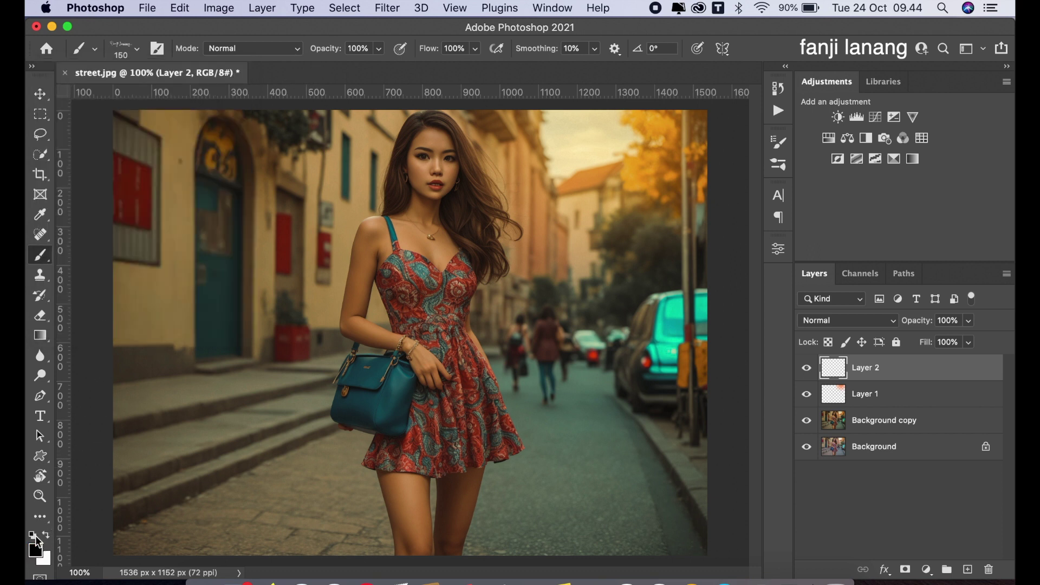
pyautogui.click(46, 538)
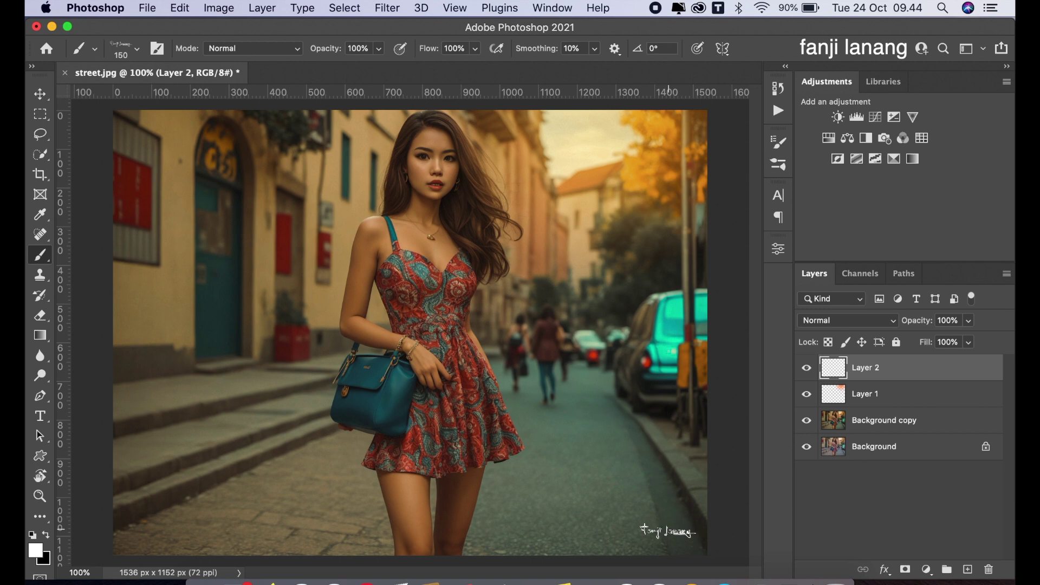